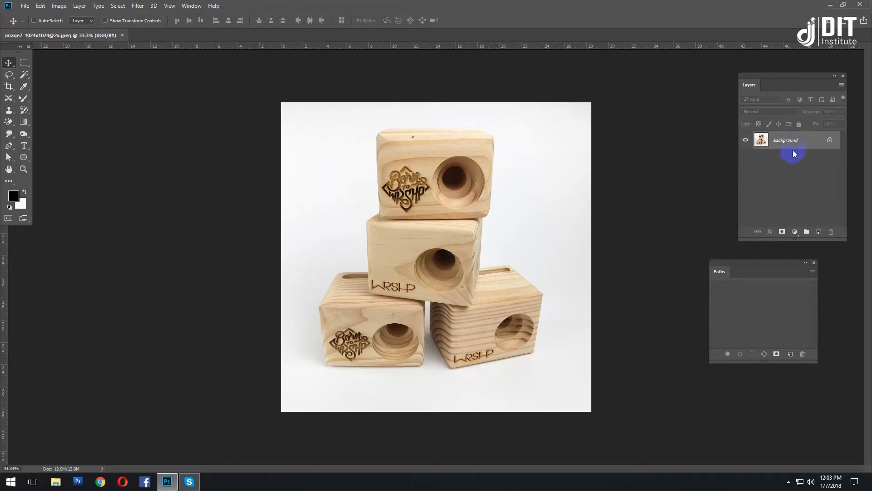
# Duplicate the background layer and start a Pen path at the lower-left block's junction, running up the middle block's left edge.
pyautogui.press('p')
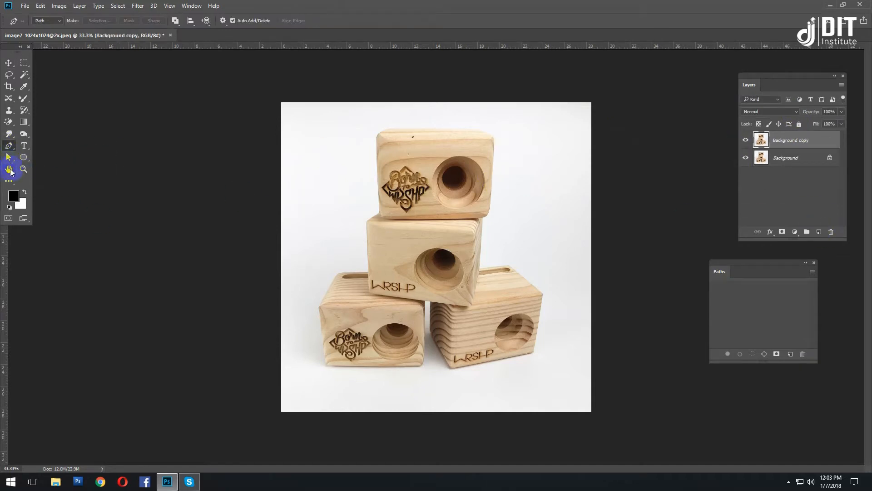
pyautogui.scroll(6, 295, 234)
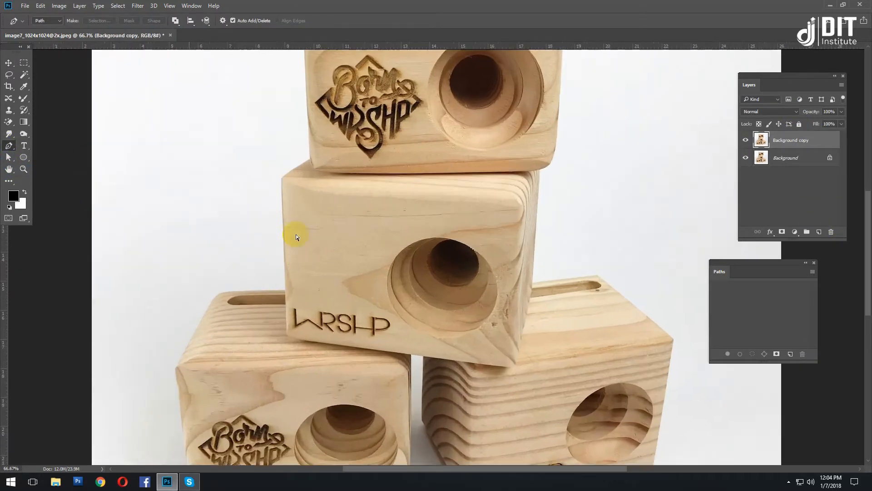
pyautogui.scroll(2, 265, 287)
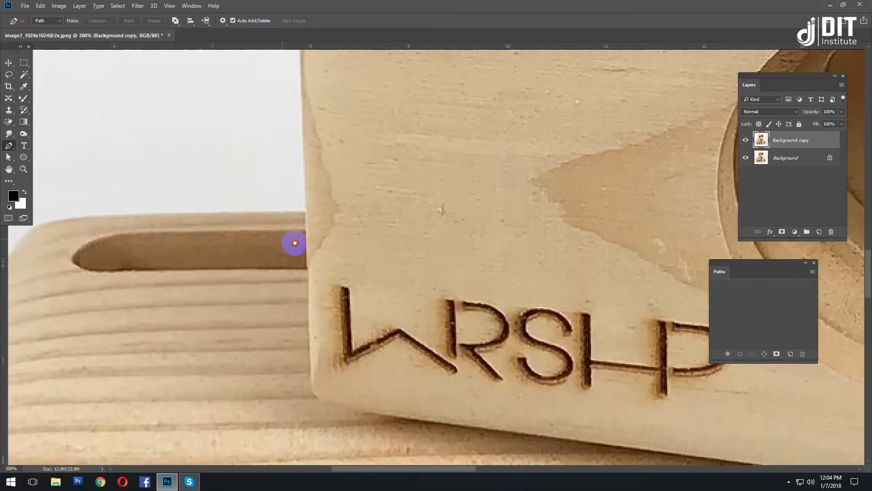
pyautogui.scroll(1, 341, 253)
pyautogui.click(341, 254)
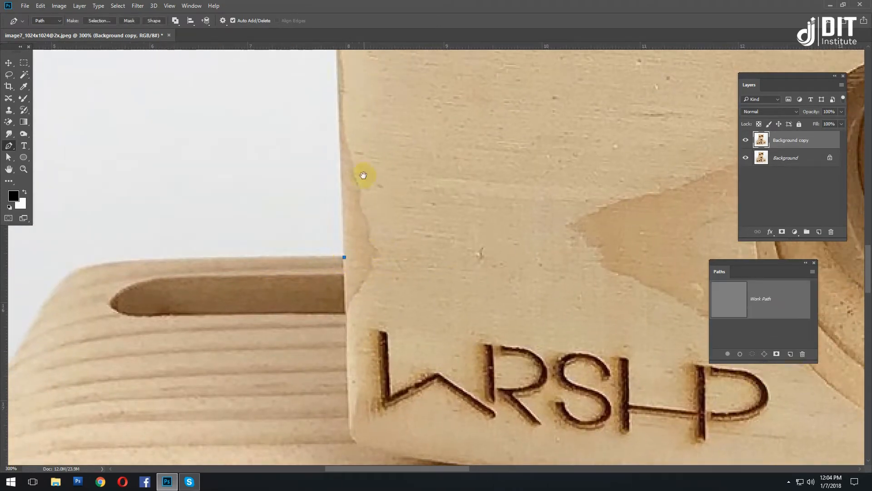
pyautogui.scroll(5, 349, 163)
pyautogui.click(354, 129)
pyautogui.moveTo(360, 122); pyautogui.dragTo(295, 166)
# Trace the middle block's upper-left corner with a curve and continue the path onto the top block's left edge.
pyautogui.click(404, 94)
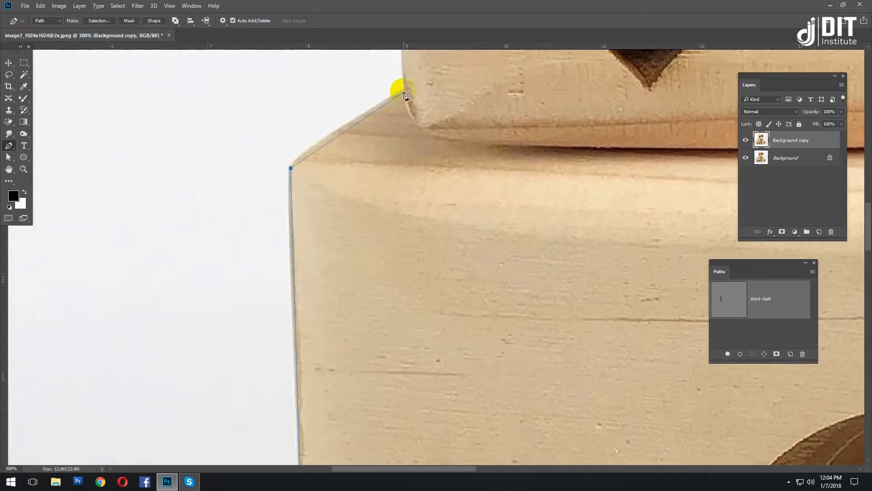
pyautogui.moveTo(447, 60); pyautogui.dragTo(403, 68)
pyautogui.moveTo(338, 121); pyautogui.dragTo(324, 136)
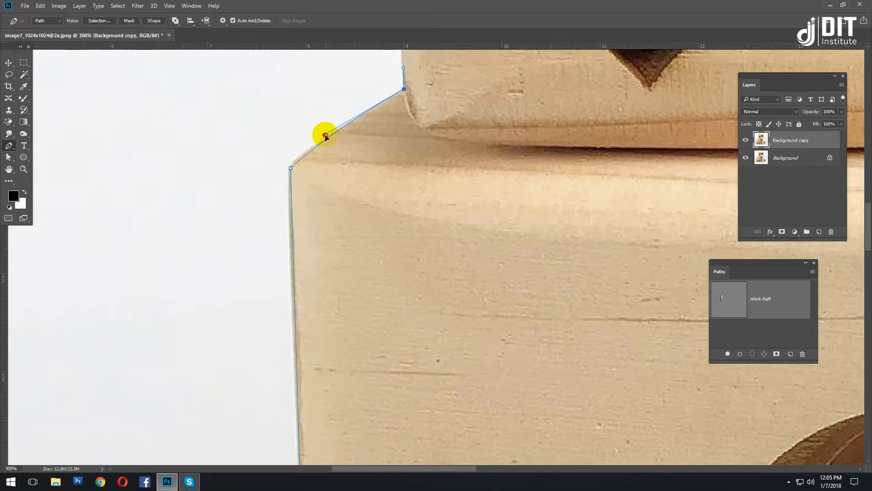
pyautogui.moveTo(427, 72); pyautogui.dragTo(346, 189)
pyautogui.click(297, 137)
# Trace the top block's upper-left rounded corner and continue the path along its top edge.
pyautogui.scroll(6, 297, 137)
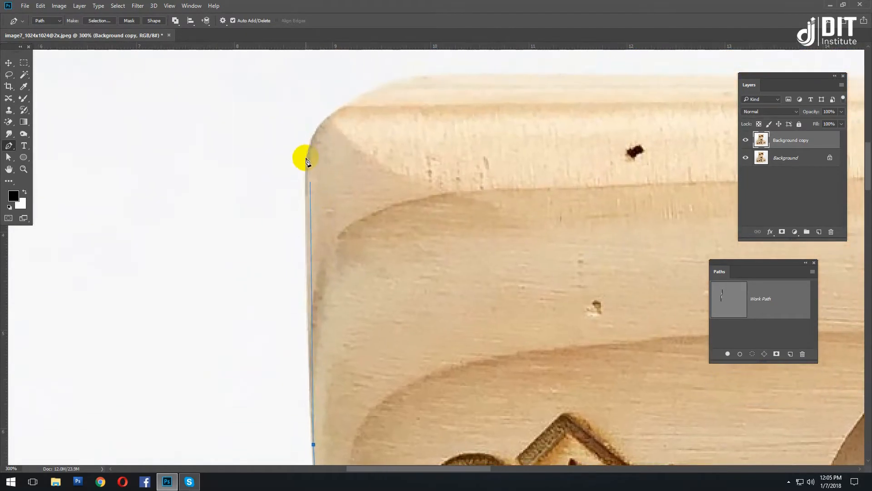
pyautogui.moveTo(308, 159); pyautogui.dragTo(313, 130)
pyautogui.moveTo(342, 162); pyautogui.dragTo(286, 237)
pyautogui.moveTo(356, 153); pyautogui.dragTo(417, 148)
pyautogui.moveTo(640, 167); pyautogui.dragTo(375, 200)
pyautogui.click(579, 184)
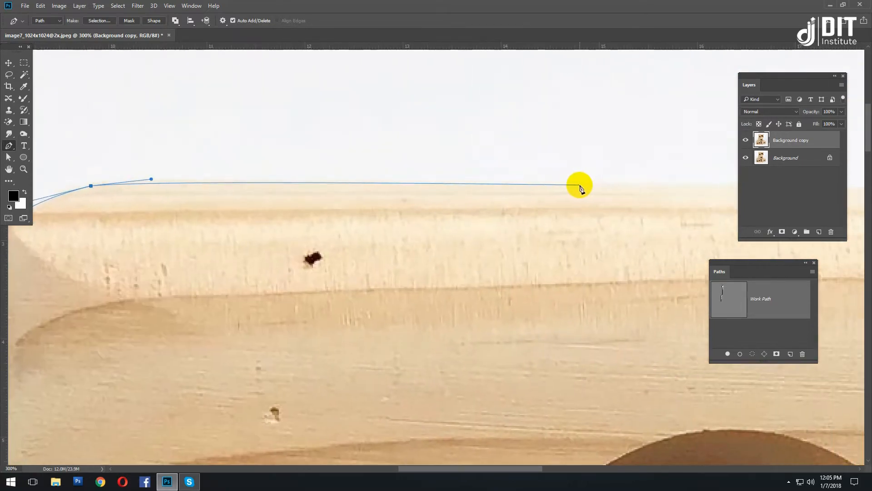
# Continue the path along the rest of the top block's upper edge and around its upper-right rounded corner.
pyautogui.moveTo(655, 188); pyautogui.dragTo(298, 200)
pyautogui.moveTo(447, 205); pyautogui.dragTo(299, 209)
pyautogui.moveTo(369, 205); pyautogui.dragTo(363, 170)
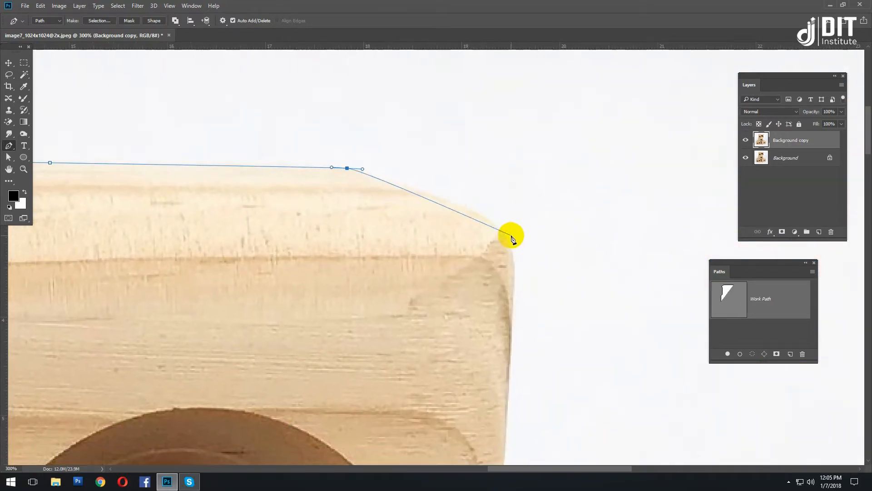
pyautogui.moveTo(510, 248); pyautogui.dragTo(518, 288)
pyautogui.moveTo(520, 352); pyautogui.dragTo(516, 332)
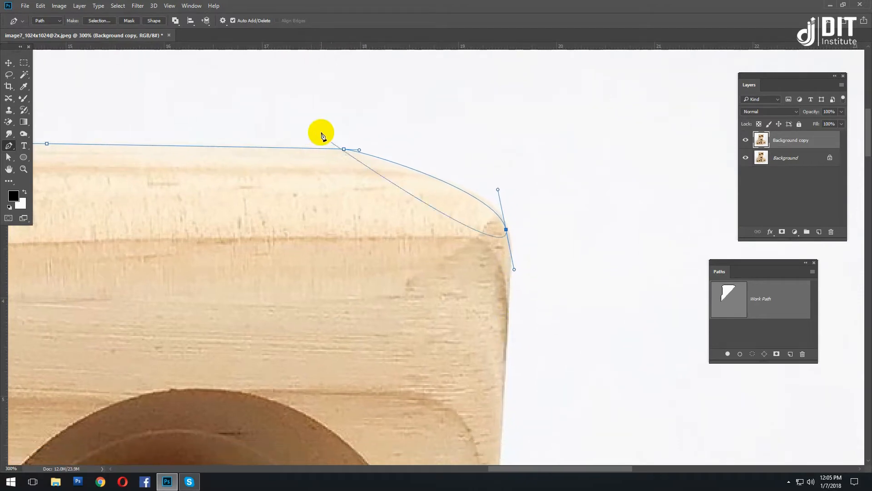
pyautogui.moveTo(358, 149); pyautogui.dragTo(366, 150)
pyautogui.moveTo(477, 233); pyautogui.dragTo(442, 147)
pyautogui.click(473, 243)
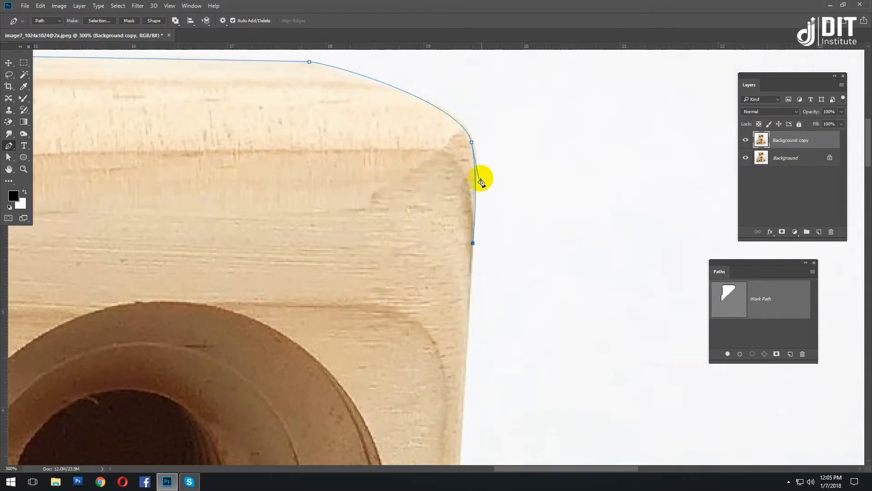
# Trace the top block's right edge and lower-right rounded corner to where it meets the middle block.
pyautogui.moveTo(481, 409); pyautogui.dragTo(477, 184)
pyautogui.click(441, 428)
pyautogui.moveTo(442, 425); pyautogui.dragTo(477, 209)
pyautogui.moveTo(447, 456); pyautogui.dragTo(466, 338)
pyautogui.moveTo(481, 226); pyautogui.dragTo(470, 258)
pyautogui.moveTo(445, 288); pyautogui.dragTo(468, 258)
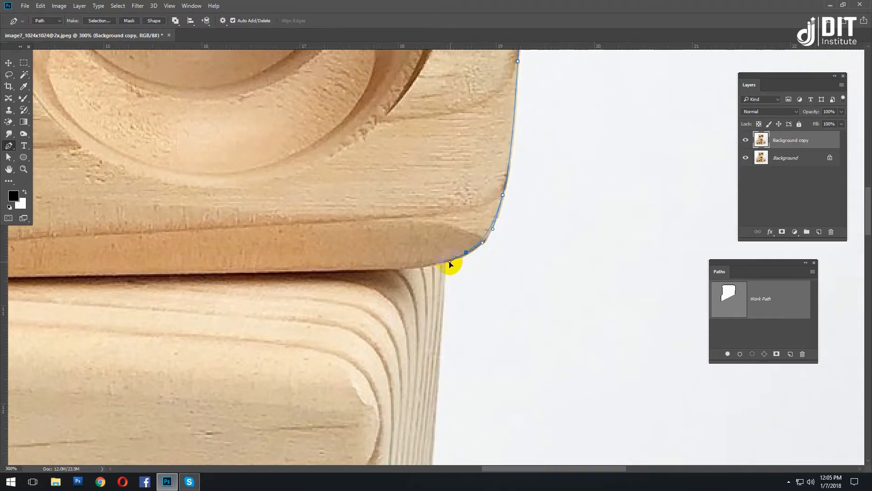
pyautogui.click(444, 264)
# Continue the path down the middle block's right edge to its junction with the lower-right block.
pyautogui.moveTo(429, 396); pyautogui.dragTo(479, 198)
pyautogui.click(474, 442)
pyautogui.moveTo(463, 336); pyautogui.dragTo(481, 234)
pyautogui.moveTo(483, 426); pyautogui.dragTo(469, 221)
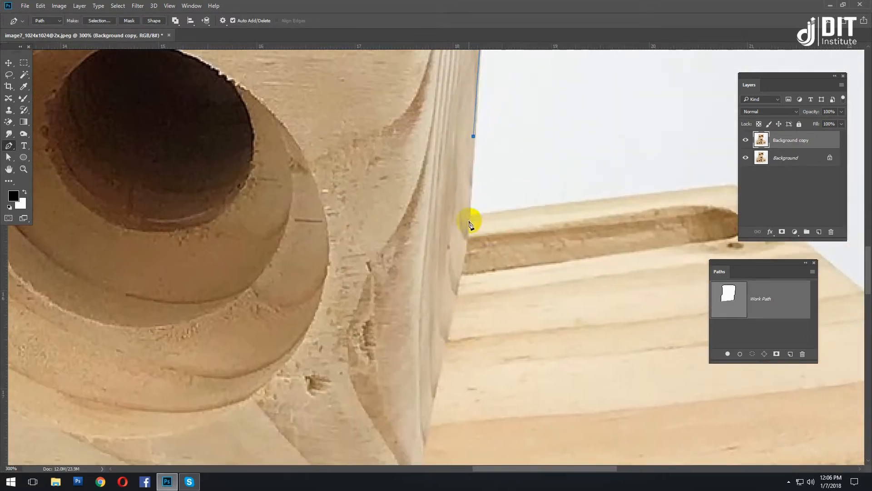
pyautogui.click(469, 218)
# Trace the lower-right block's top and sloping back edges, then its right edge down to the bottom corner.
pyautogui.moveTo(715, 175); pyautogui.dragTo(479, 257)
pyautogui.click(500, 268)
pyautogui.moveTo(646, 428); pyautogui.dragTo(481, 245)
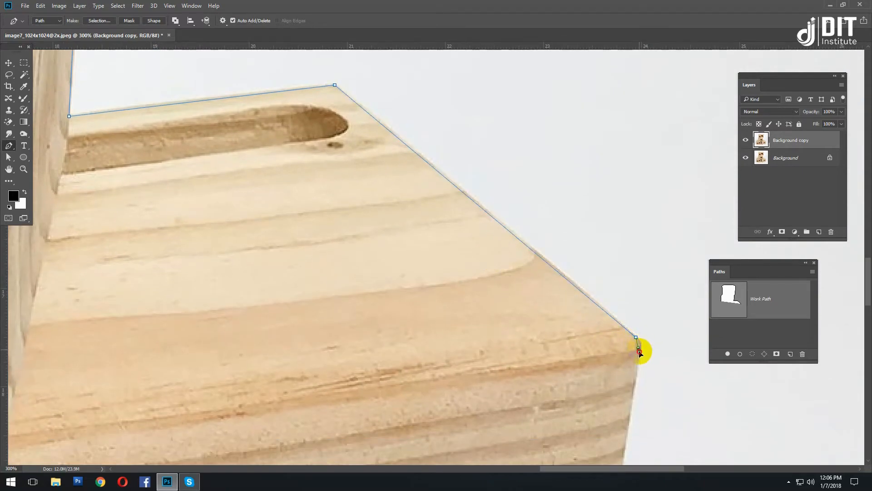
pyautogui.moveTo(627, 424); pyautogui.dragTo(559, 321)
pyautogui.click(548, 343)
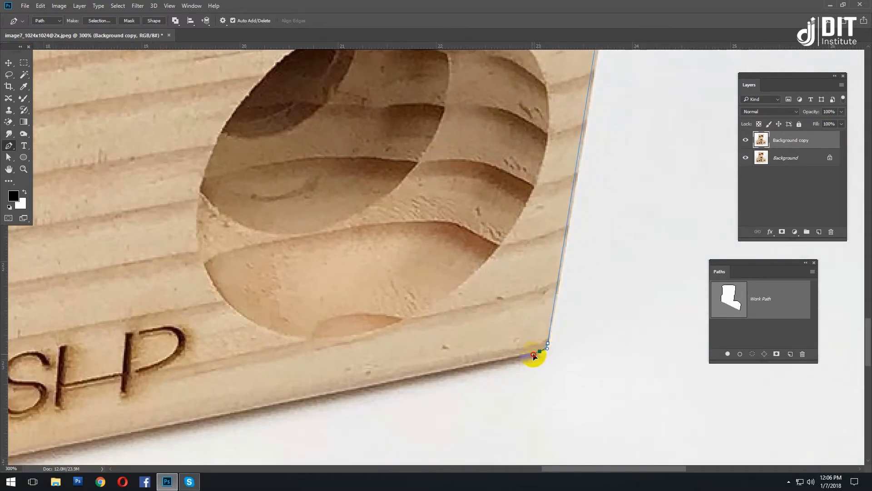
# Round the lower-right block's bottom-right corner and trace its bottom edge to the bottom-left corner.
pyautogui.click(534, 354)
pyautogui.moveTo(261, 454); pyautogui.dragTo(519, 263)
pyautogui.click(81, 302)
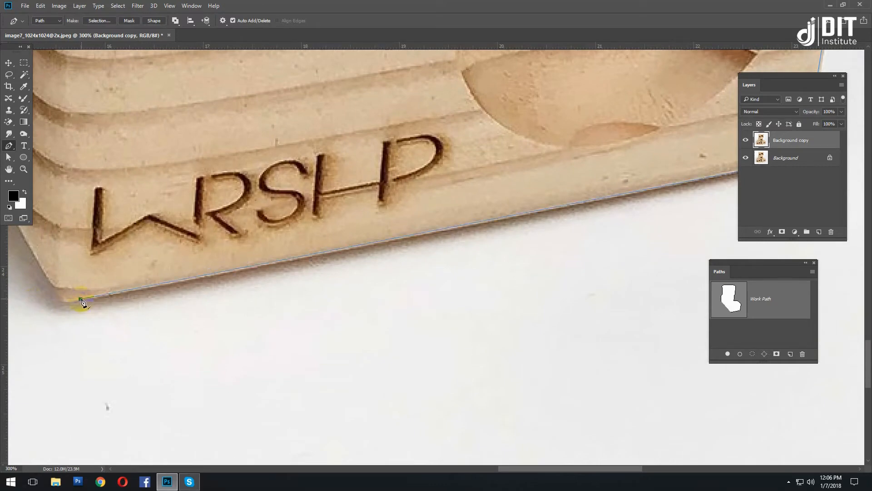
pyautogui.moveTo(81, 303); pyautogui.dragTo(256, 345)
pyautogui.moveTo(165, 174); pyautogui.dragTo(266, 356)
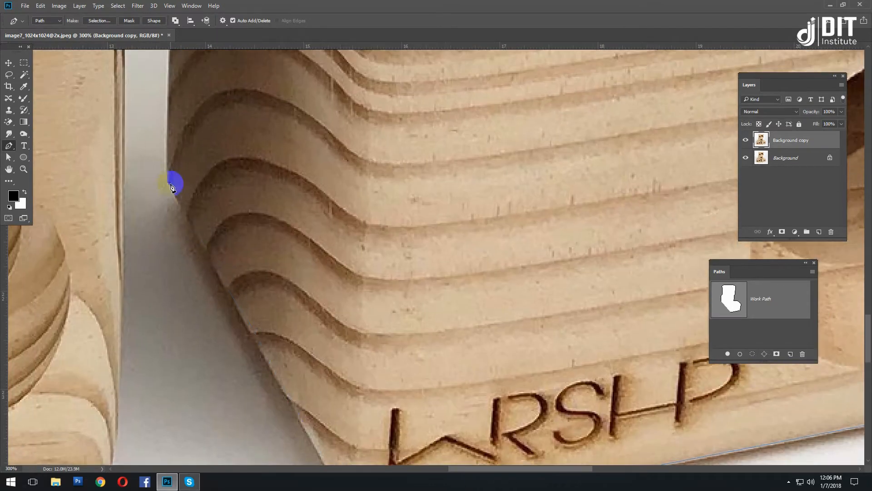
# Trace the lower-right block's left side and carry the path around the gap down the lower-left block's right edge.
pyautogui.moveTo(162, 112); pyautogui.dragTo(311, 101)
pyautogui.click(328, 209)
pyautogui.scroll(-2, 333, 136)
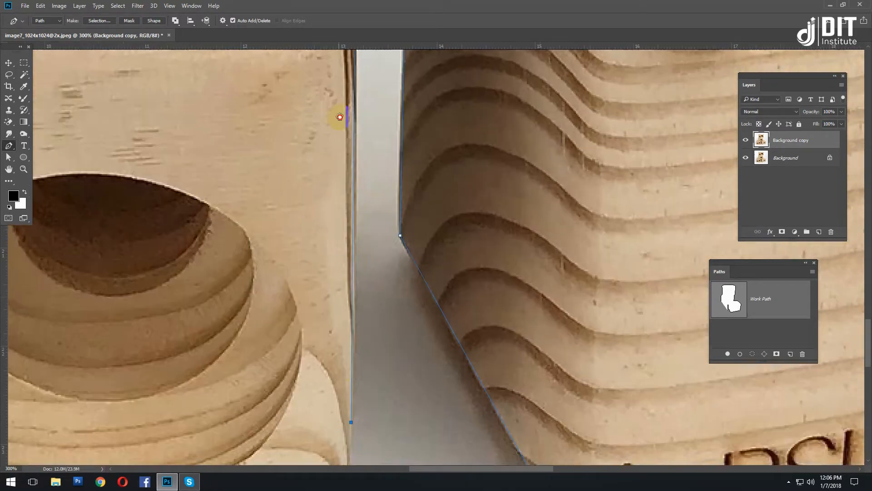
pyautogui.click(334, 190)
# Trace the lower-left block's bottom edge and round its bottom-left corner.
pyautogui.hscroll(-10, 415, 211)
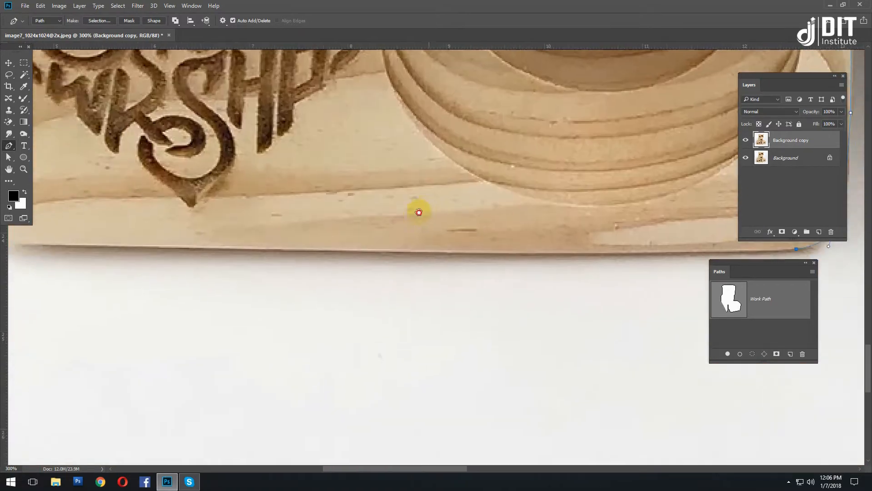
pyautogui.click(196, 236)
pyautogui.moveTo(423, 252); pyautogui.dragTo(264, 206)
pyautogui.moveTo(125, 192); pyautogui.dragTo(117, 185)
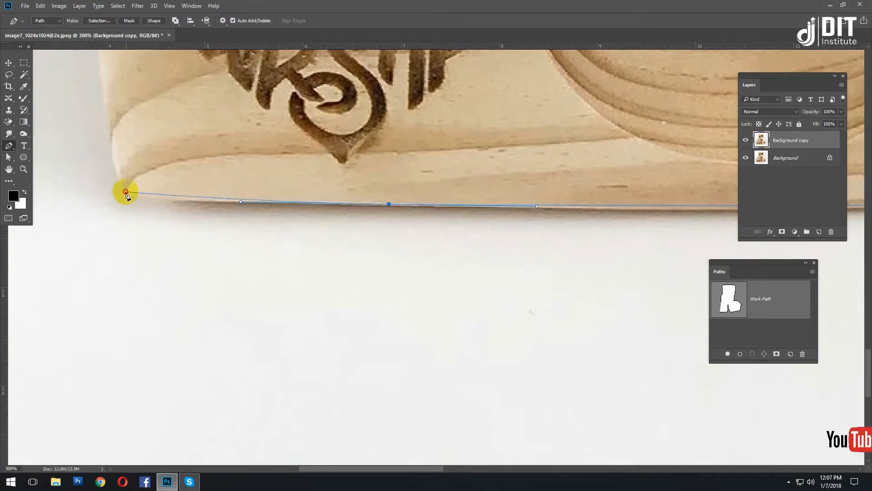
pyautogui.scroll(5, 178, 137)
pyautogui.hscroll(-5, 178, 137)
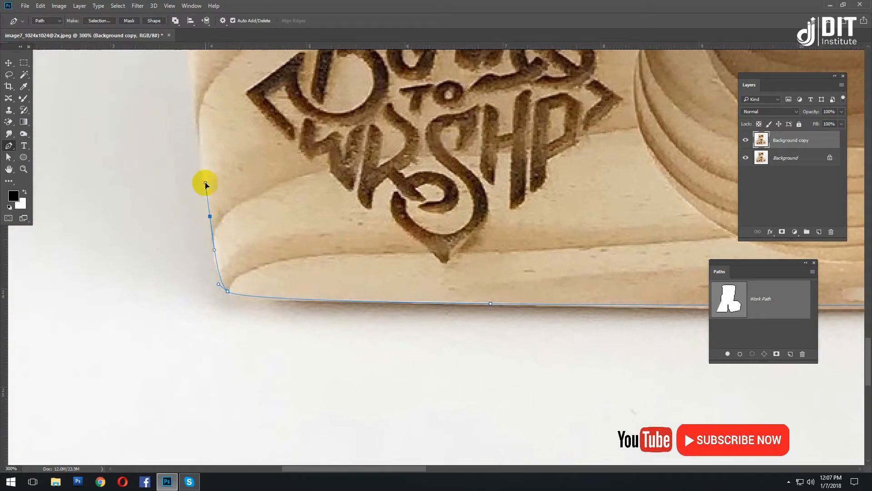
# Trace the lower-left block's left side and rounded upper corner, and close the path at its starting point.
pyautogui.scroll(8, 202, 183)
pyautogui.click(211, 164)
pyautogui.scroll(2, 215, 219)
pyautogui.click(195, 242)
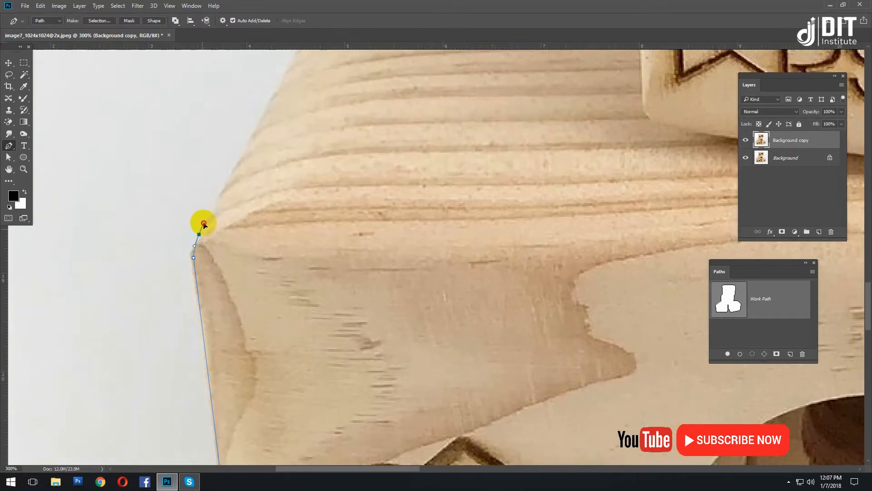
pyautogui.moveTo(258, 164); pyautogui.dragTo(153, 415)
pyautogui.click(242, 218)
pyautogui.moveTo(281, 192); pyautogui.dragTo(310, 186)
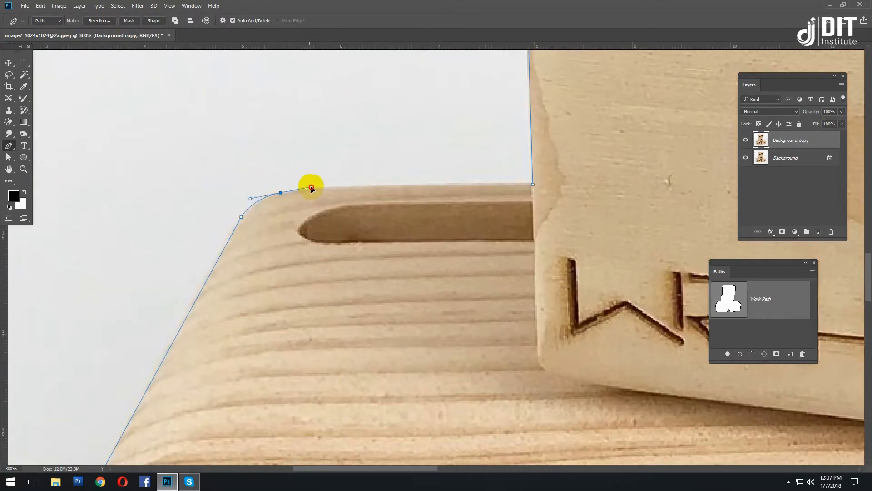
pyautogui.hscroll(5, 450, 181)
pyautogui.click(386, 189)
# Convert the work path into a selection and copy the selected blocks to a new layer.
pyautogui.hotkey('ctrl', '-')
pyautogui.hotkey('ctrl', '-')
pyautogui.hotkey('ctrl', '-')
pyautogui.hotkey('ctrl', '-')
pyautogui.press('v')
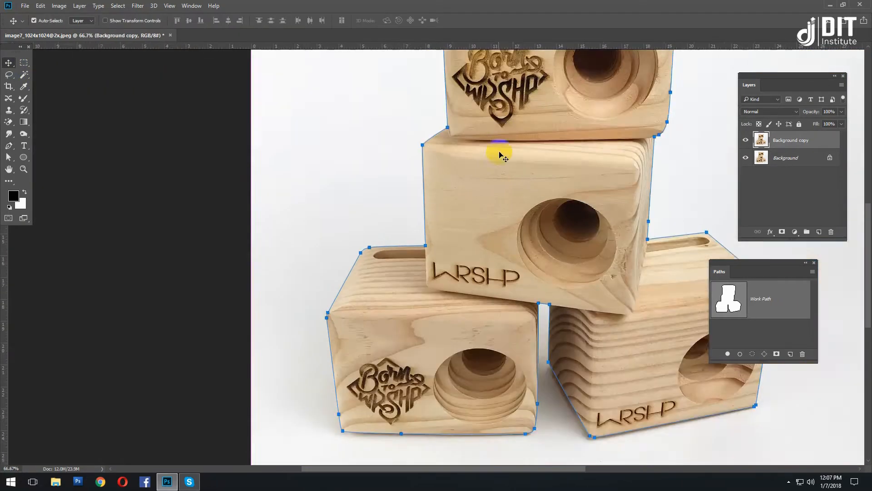
pyautogui.moveTo(492, 201); pyautogui.dragTo(498, 221)
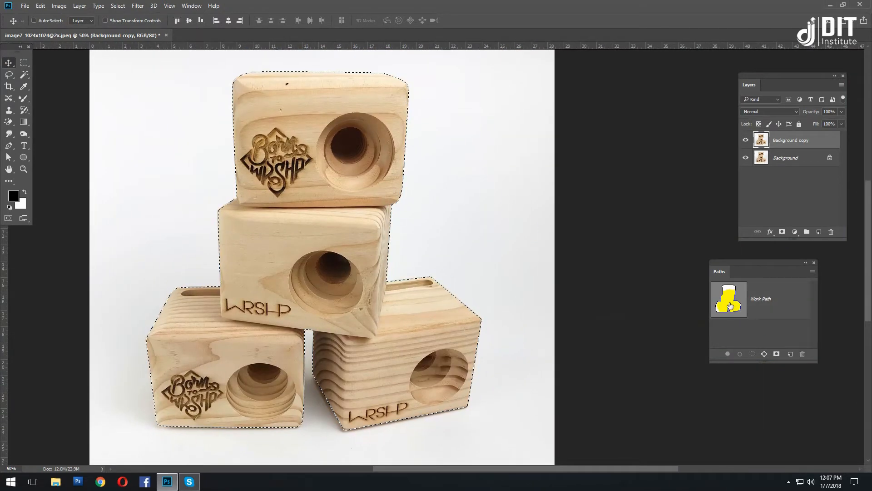
pyautogui.rightClick(770, 303)
pyautogui.click(772, 330)
pyautogui.click(483, 140)
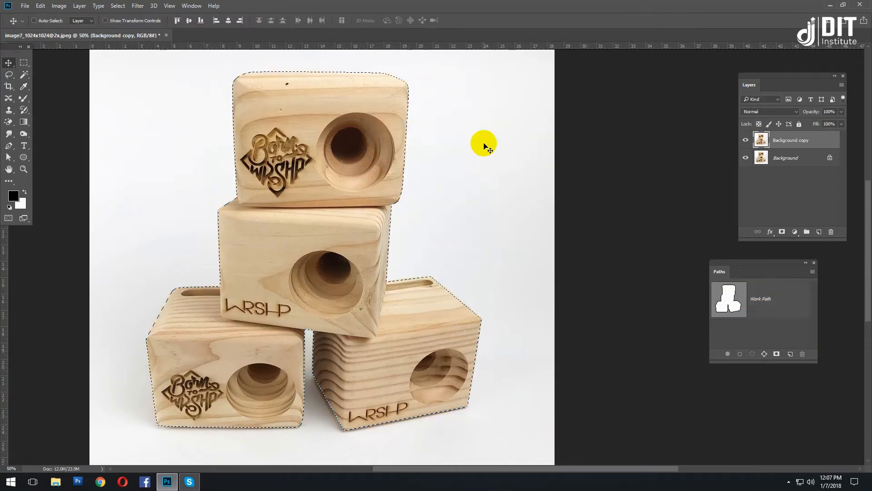
pyautogui.hotkey('ctrl', 'j')
# Add a white Solid Color fill layer above Background copy and make Layer 1 active.
pyautogui.click(800, 158)
pyautogui.click(795, 231)
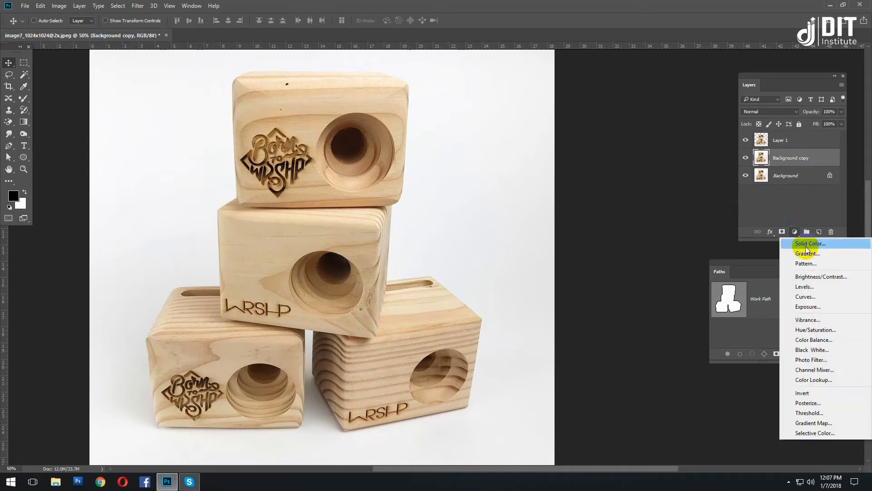
pyautogui.click(798, 245)
pyautogui.moveTo(576, 272); pyautogui.dragTo(568, 275)
pyautogui.press('Return')
pyautogui.click(777, 146)
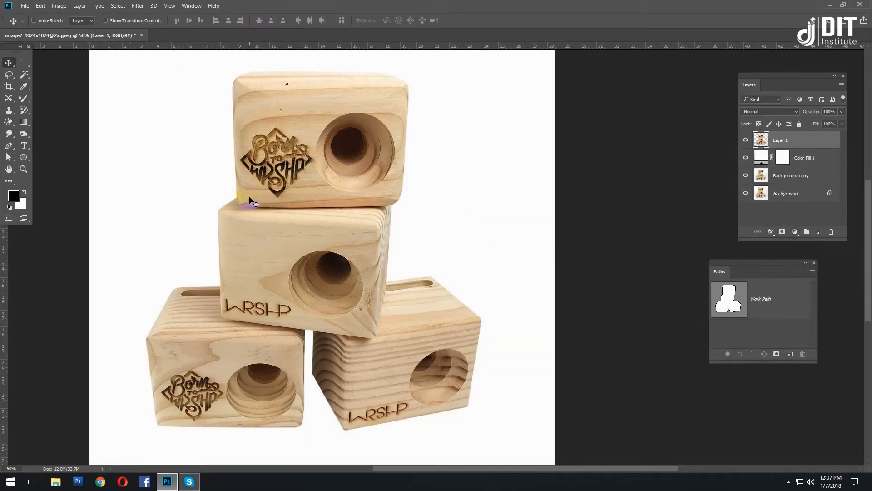
pyautogui.hotkey('ctrl', '-')
pyautogui.keyDown('ctrl'); pyautogui.click(761, 140); pyautogui.keyUp('ctrl')
pyautogui.click(59, 6)
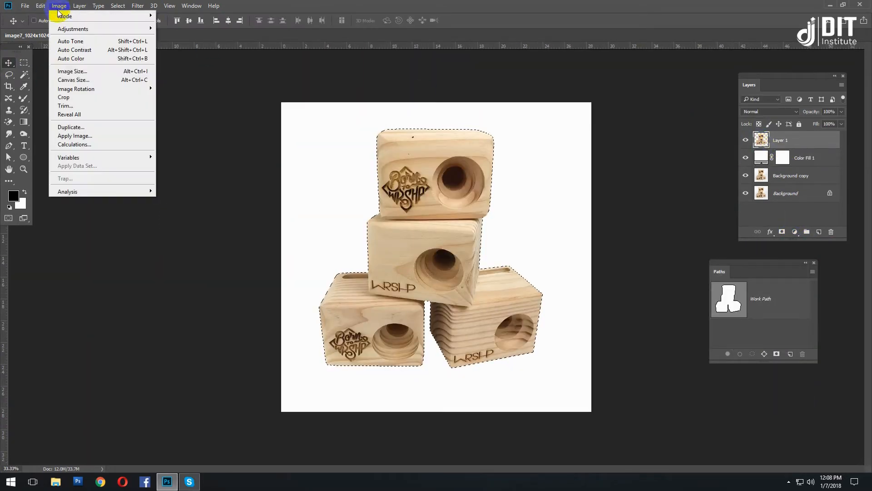
pyautogui.moveTo(118, 5)
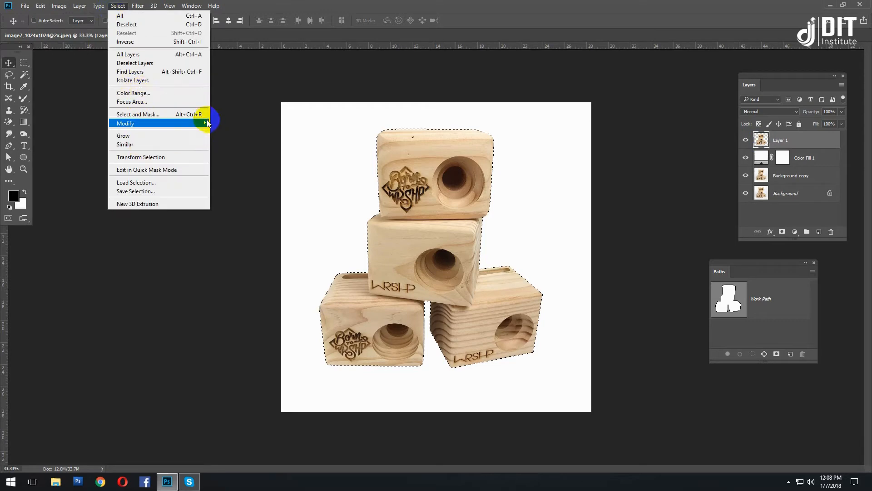
pyautogui.click(211, 113)
pyautogui.hotkey('ctrl', 'd')
# Heal a small blemish on the middle block's front face with the Spot Healing Brush.
pyautogui.hotkey('ctrl', '+')
pyautogui.hotkey('ctrl', '+')
pyautogui.hotkey('ctrl', '+')
pyautogui.hotkey('ctrl', '+')
pyautogui.hotkey('ctrl', '+')
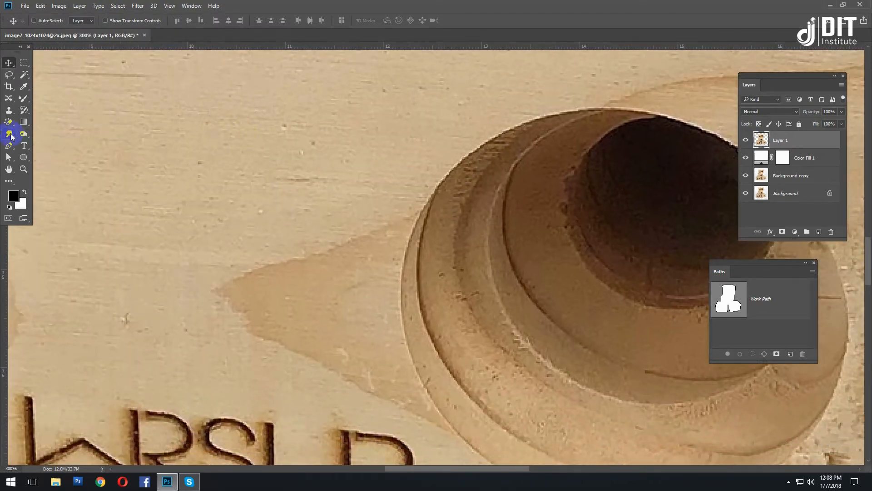
pyautogui.rightClick(9, 98)
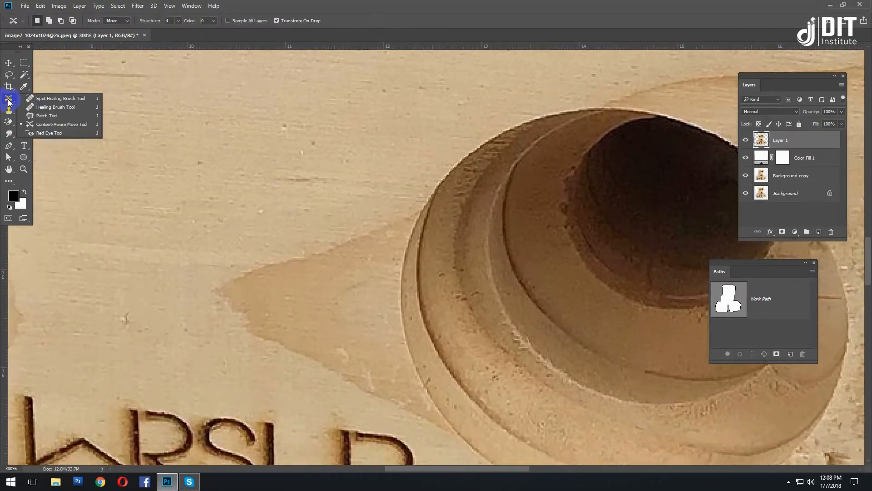
pyautogui.click(45, 95)
pyautogui.rightClick(248, 118)
pyautogui.click(315, 148)
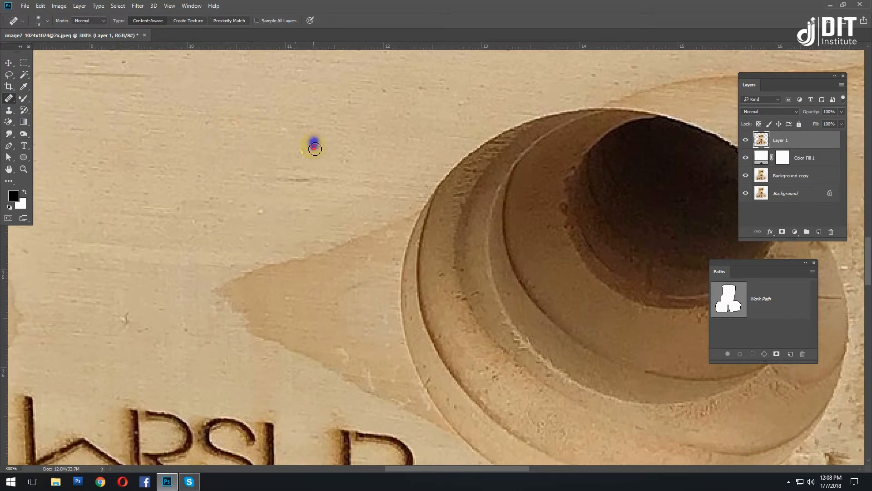
# Spot-heal the black speck near the top block's upper edge and the small nick on its front face.
pyautogui.moveTo(369, 124)
pyautogui.mouseDown()
pyautogui.moveTo(301, 224)
pyautogui.moveTo(307, 316)
pyautogui.moveTo(264, 235)
pyautogui.mouseUp()
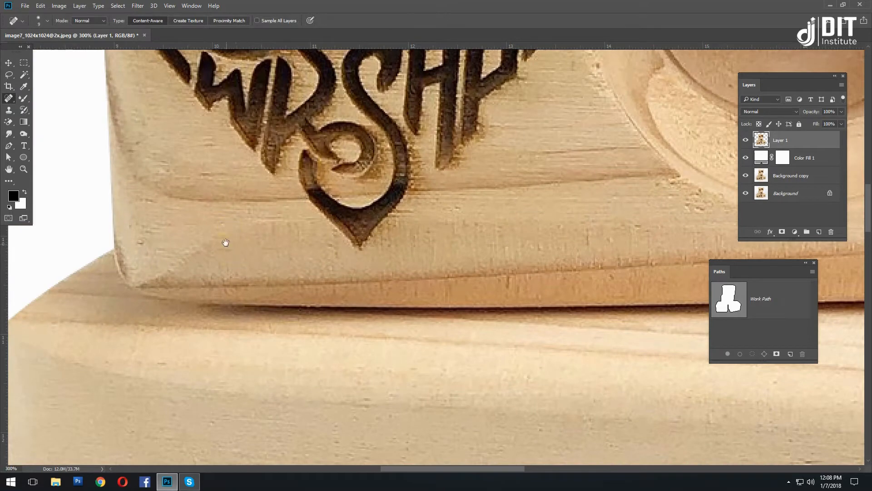
pyautogui.scroll(10, 226, 242)
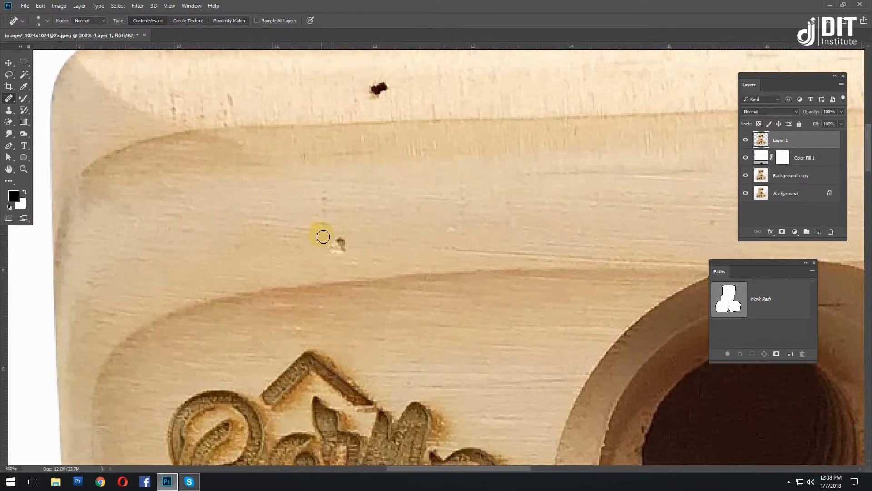
pyautogui.moveTo(323, 236); pyautogui.dragTo(334, 236)
pyautogui.scroll(2, 309, 188)
pyautogui.moveTo(363, 135); pyautogui.dragTo(380, 137)
pyautogui.moveTo(293, 195)
pyautogui.mouseDown()
pyautogui.moveTo(300, 218)
pyautogui.moveTo(376, 202)
pyautogui.mouseUp()
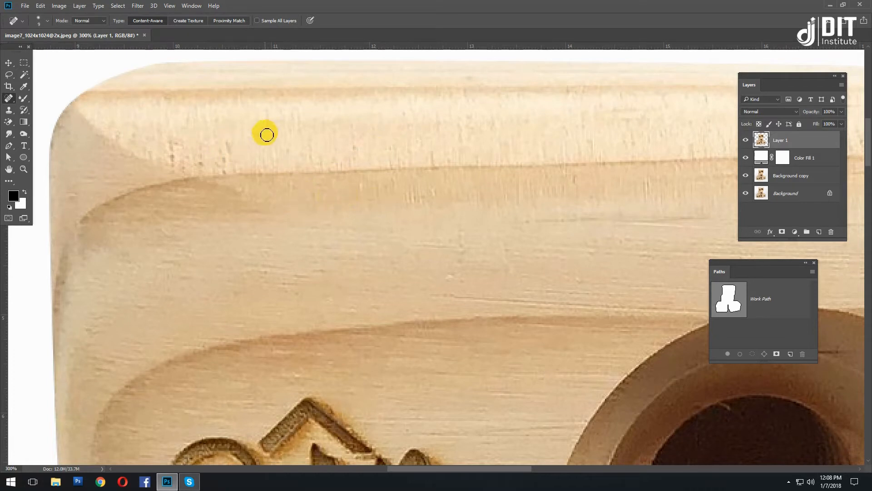
# Spot-heal the dark specks and grain marks along the top block's upper front edge.
pyautogui.moveTo(169, 139); pyautogui.dragTo(169, 166)
pyautogui.moveTo(232, 145)
pyautogui.mouseDown()
pyautogui.moveTo(321, 159)
pyautogui.moveTo(255, 176)
pyautogui.mouseUp()
pyautogui.hscroll(5, 277, 157)
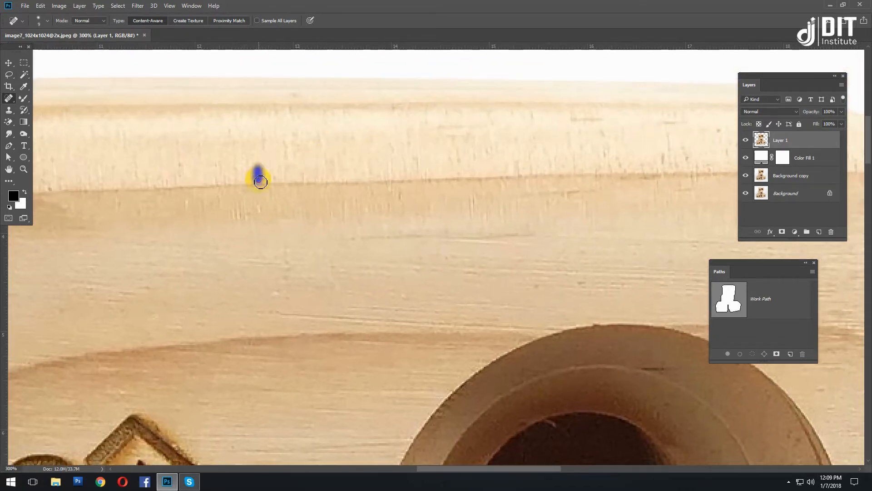
pyautogui.hscroll(3, 454, 191)
pyautogui.moveTo(425, 150); pyautogui.dragTo(468, 152)
pyautogui.scroll(-10, 438, 170)
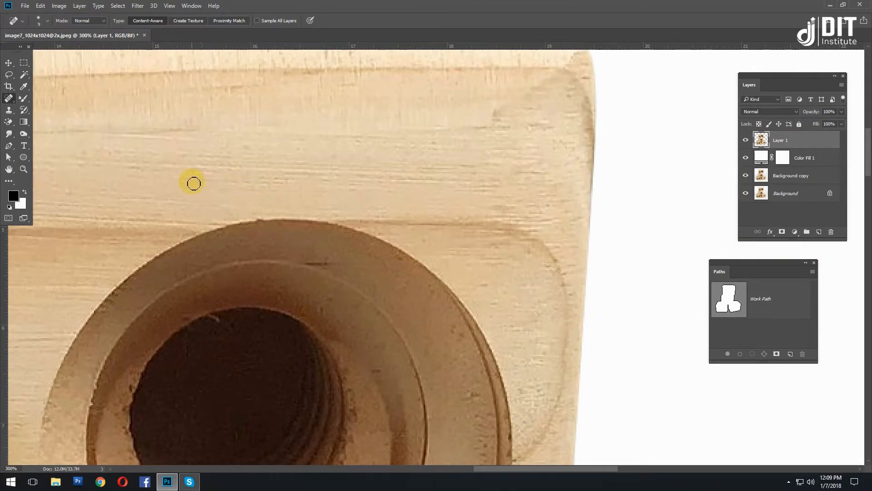
pyautogui.moveTo(372, 176); pyautogui.dragTo(372, 176)
# Spot-heal the gouge beside the hole at the middle block's lower-right corner.
pyautogui.scroll(-10, 370, 257)
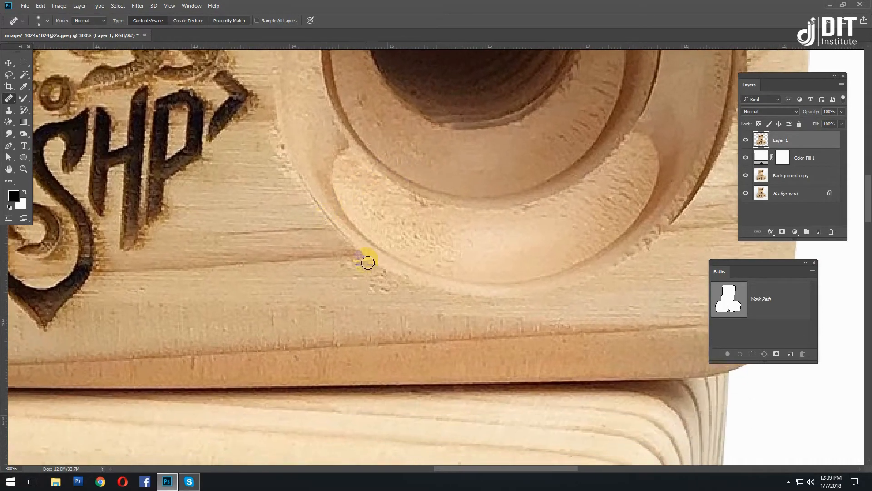
pyautogui.scroll(-10, 340, 149)
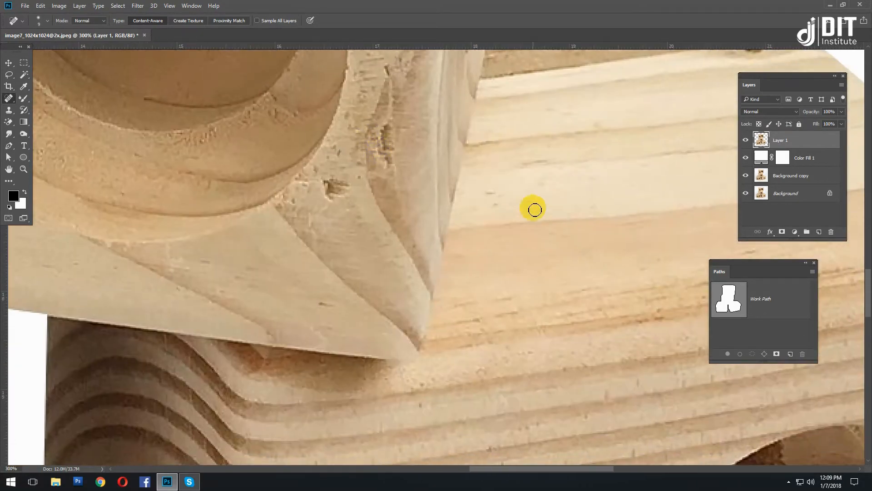
pyautogui.click(337, 187)
pyautogui.hscroll(8, 471, 195)
pyautogui.scroll(4, 471, 195)
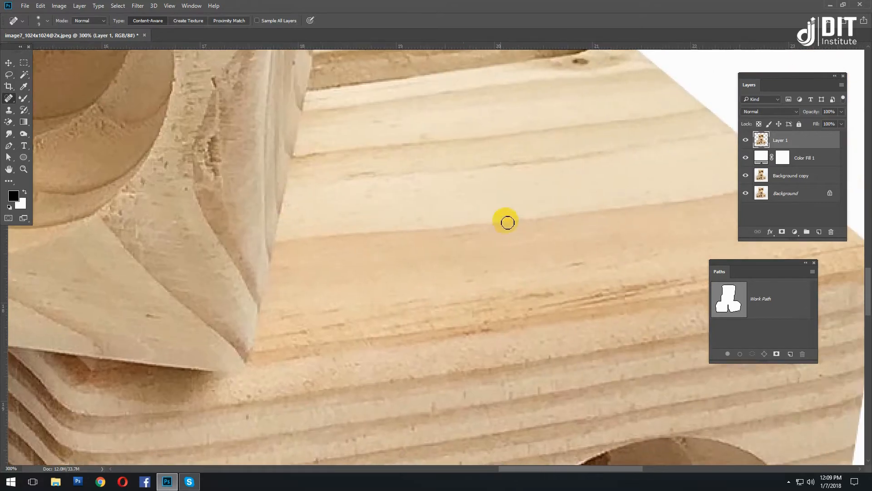
# Spot-heal small blemishes on the lower-right block's front face and around its hole.
pyautogui.scroll(-10, 415, 208)
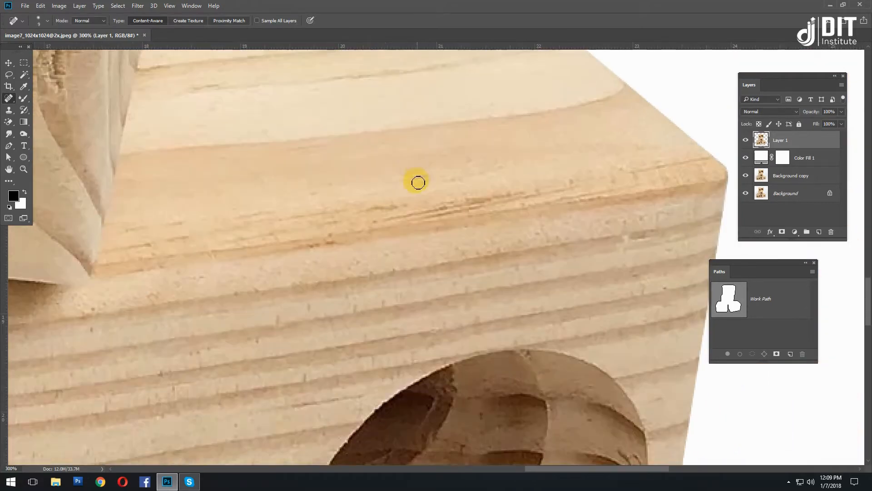
pyautogui.hscroll(-2, 420, 189)
pyautogui.click(649, 310)
pyautogui.moveTo(634, 146); pyautogui.dragTo(547, 192)
pyautogui.moveTo(512, 152); pyautogui.dragTo(538, 161)
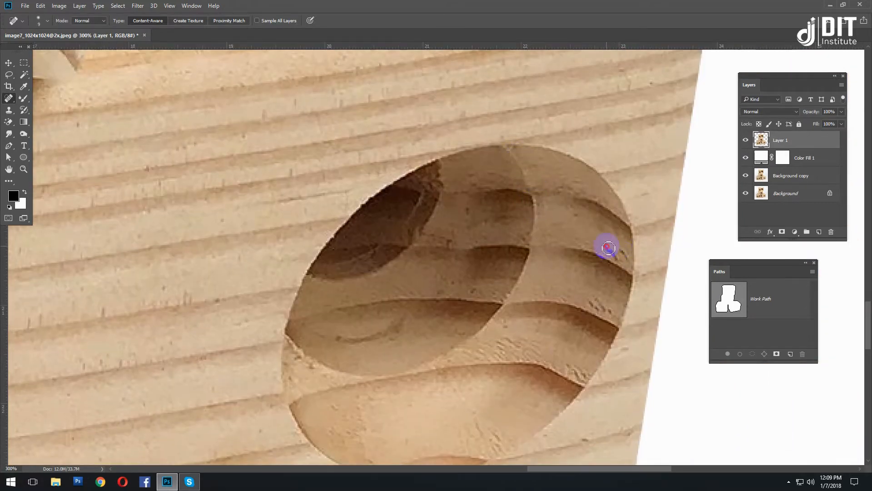
pyautogui.scroll(-10, 445, 270)
pyautogui.hscroll(-6, 247, 246)
pyautogui.scroll(2, 198, 159)
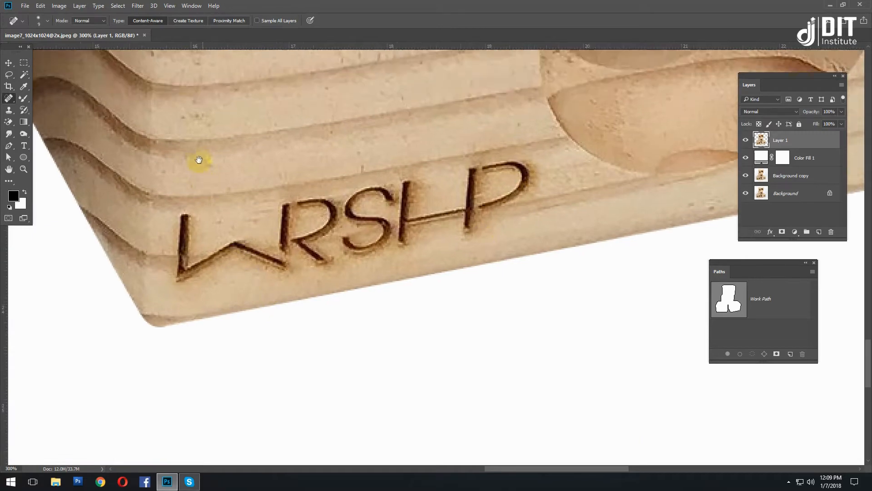
# Spot-heal specks on the lower-right block around its WRSHP engraving and grooved left side.
pyautogui.moveTo(199, 159); pyautogui.dragTo(306, 245)
pyautogui.moveTo(198, 107)
pyautogui.mouseDown()
pyautogui.moveTo(272, 234)
pyautogui.moveTo(425, 331)
pyautogui.mouseUp()
pyautogui.moveTo(163, 215)
pyautogui.mouseDown()
pyautogui.moveTo(172, 204)
pyautogui.moveTo(139, 235)
pyautogui.mouseUp()
pyautogui.moveTo(190, 191)
pyautogui.mouseDown()
pyautogui.moveTo(214, 180)
pyautogui.moveTo(236, 223)
pyautogui.mouseUp()
pyautogui.moveTo(218, 242)
pyautogui.mouseDown()
pyautogui.moveTo(209, 268)
pyautogui.moveTo(139, 246)
pyautogui.mouseUp()
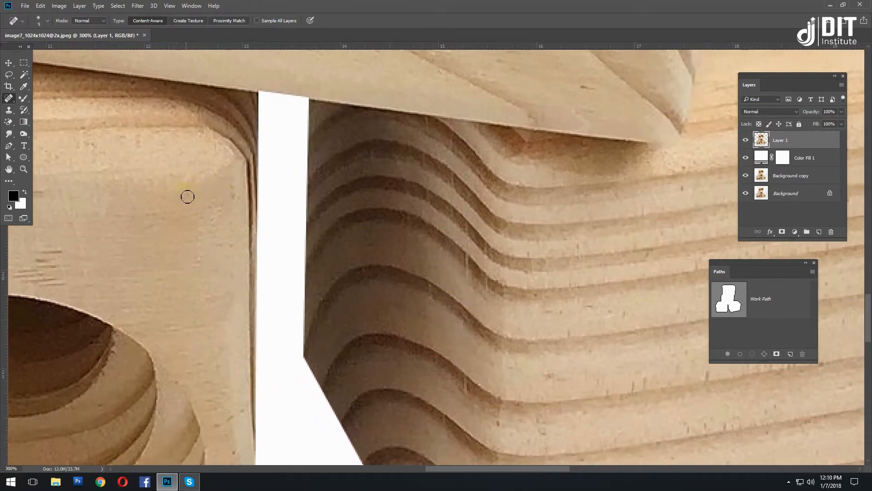
# Spot-heal small blemishes on the upper front face of the lower-left block.
pyautogui.moveTo(188, 196); pyautogui.dragTo(177, 210)
pyautogui.moveTo(184, 205); pyautogui.dragTo(400, 212)
pyautogui.moveTo(219, 247); pyautogui.dragTo(527, 171)
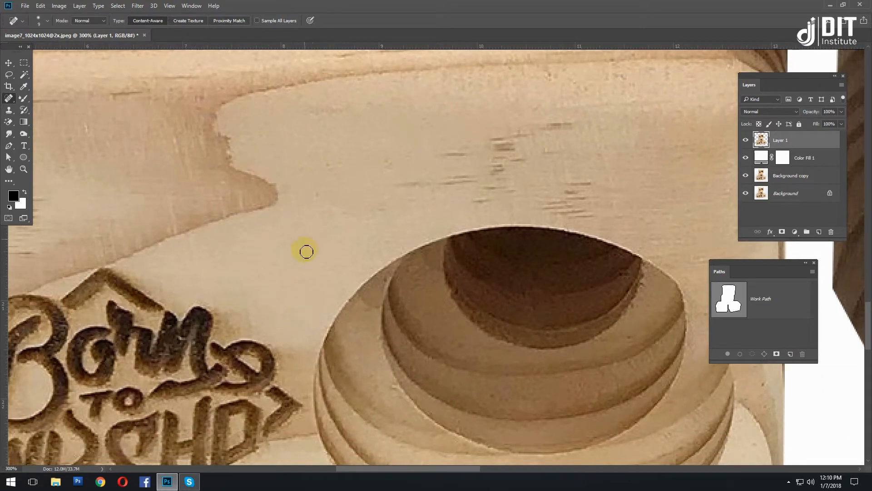
pyautogui.moveTo(304, 187); pyautogui.dragTo(286, 245)
pyautogui.moveTo(371, 239); pyautogui.dragTo(450, 239)
pyautogui.moveTo(446, 214); pyautogui.dragTo(423, 214)
# Spot-heal specks left of the engraved logo and along the bottom strip of the lower-left block.
pyautogui.moveTo(218, 390); pyautogui.dragTo(432, 144)
pyautogui.moveTo(173, 210); pyautogui.dragTo(217, 266)
pyautogui.moveTo(151, 315); pyautogui.dragTo(171, 240)
pyautogui.moveTo(384, 388); pyautogui.dragTo(249, 267)
pyautogui.moveTo(248, 266); pyautogui.dragTo(271, 270)
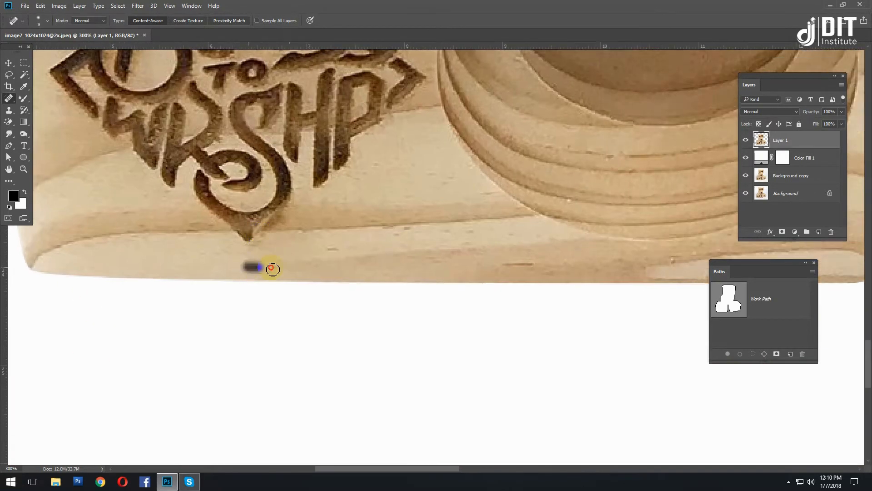
pyautogui.moveTo(327, 250); pyautogui.dragTo(337, 249)
pyautogui.click(397, 236)
pyautogui.moveTo(557, 257); pyautogui.dragTo(402, 312)
pyautogui.moveTo(331, 247); pyautogui.dragTo(321, 250)
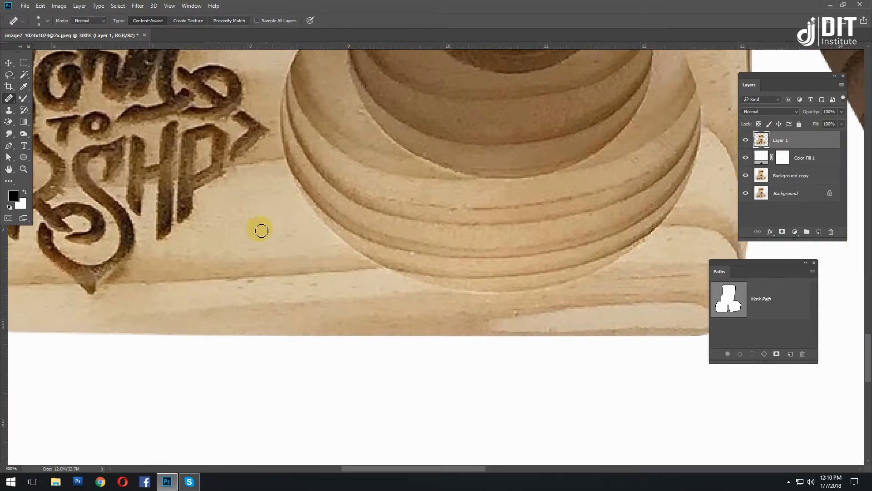
# Spot-heal specks around the lower-left block's hole and along its right edge.
pyautogui.moveTo(343, 190); pyautogui.dragTo(230, 214)
pyautogui.moveTo(401, 120); pyautogui.dragTo(312, 237)
pyautogui.moveTo(443, 224); pyautogui.dragTo(364, 242)
pyautogui.click(447, 263)
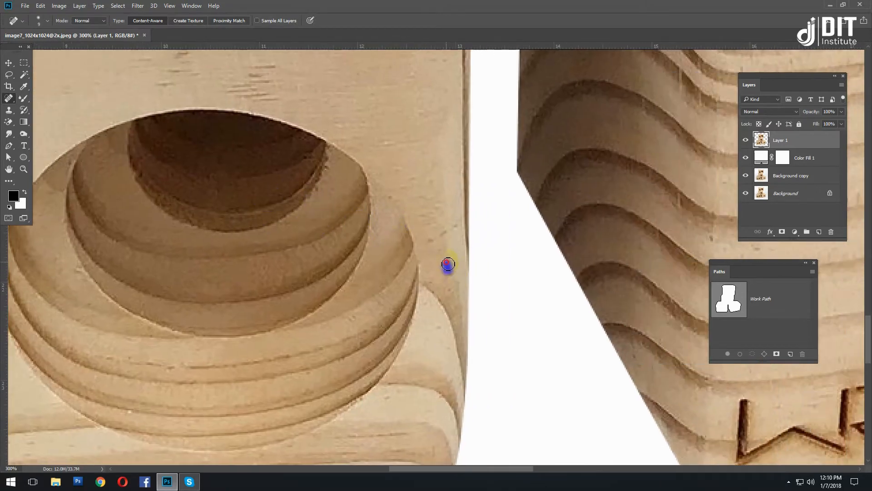
pyautogui.moveTo(446, 109); pyautogui.dragTo(435, 253)
pyautogui.click(433, 206)
# Spot-heal specks on the grooved top surface of the lower-left block and the wood nearby.
pyautogui.moveTo(174, 183); pyautogui.dragTo(400, 331)
pyautogui.moveTo(154, 107); pyautogui.dragTo(231, 224)
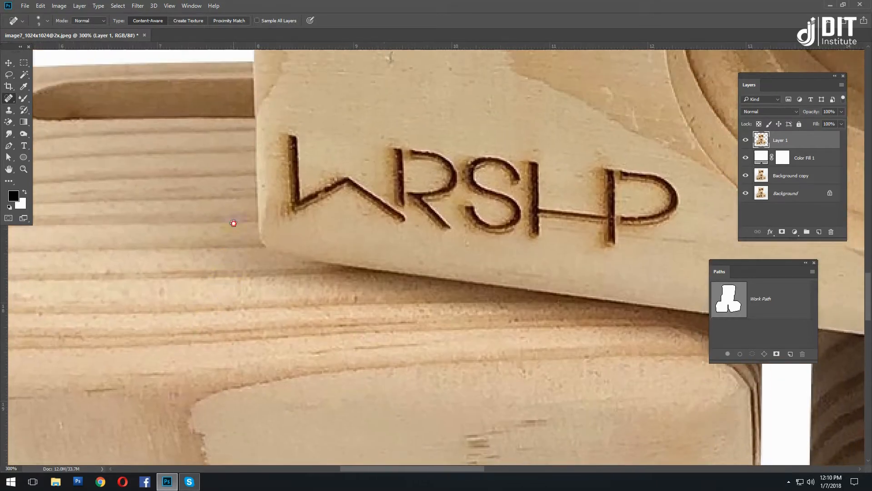
pyautogui.click(450, 231)
pyautogui.moveTo(405, 111); pyautogui.dragTo(394, 203)
pyautogui.moveTo(450, 188); pyautogui.dragTo(311, 242)
pyautogui.moveTo(448, 227); pyautogui.dragTo(485, 268)
# Compare the retouched cutout with the original by toggling the visibility of Color Fill 1 and Layer 1.
pyautogui.hotkey('ctrl', '-')
pyautogui.hotkey('ctrl', '-')
pyautogui.hotkey('ctrl', '-')
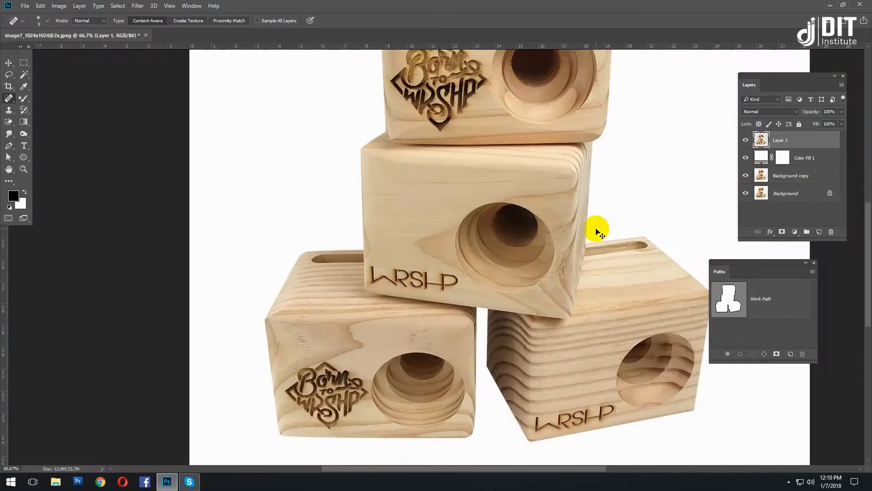
pyautogui.click(745, 157)
pyautogui.click(746, 139)
pyautogui.hotkey('ctrl', '+')
pyautogui.hotkey('ctrl', '+')
pyautogui.click(745, 158)
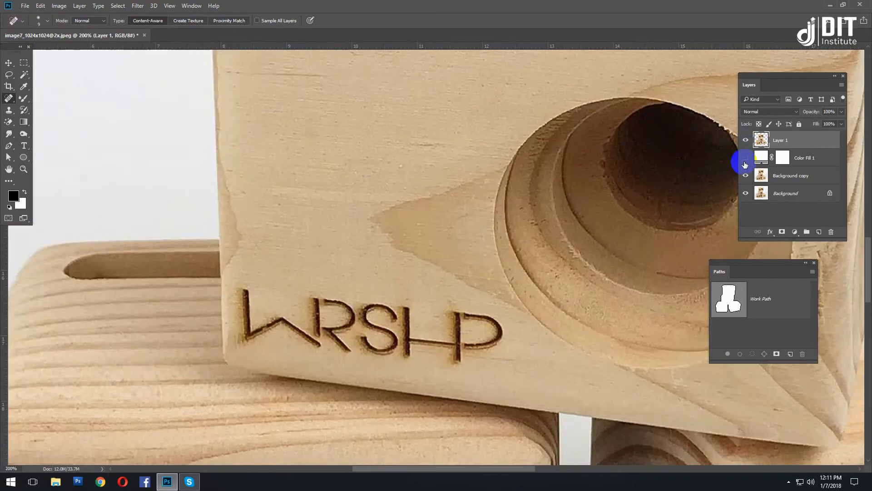
pyautogui.moveTo(415, 171); pyautogui.dragTo(281, 298)
pyautogui.moveTo(298, 145); pyautogui.dragTo(308, 149)
pyautogui.moveTo(327, 113); pyautogui.dragTo(255, 373)
pyautogui.moveTo(318, 123)
pyautogui.mouseDown()
pyautogui.moveTo(292, 218)
pyautogui.moveTo(249, 309)
pyautogui.mouseUp()
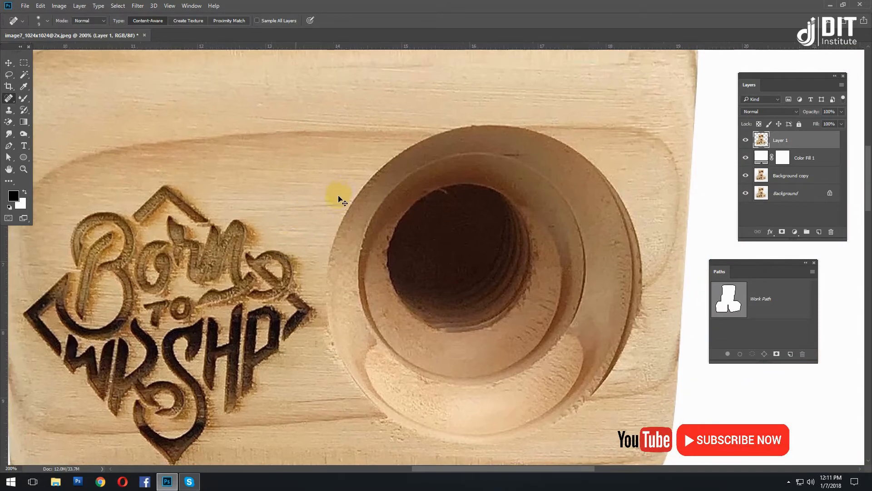
pyautogui.hotkey('ctrl', '+')
pyautogui.click(9, 111)
pyautogui.keyDown('alt'); pyautogui.click(416, 170); pyautogui.keyUp('alt')
pyautogui.press('[')
pyautogui.press('[')
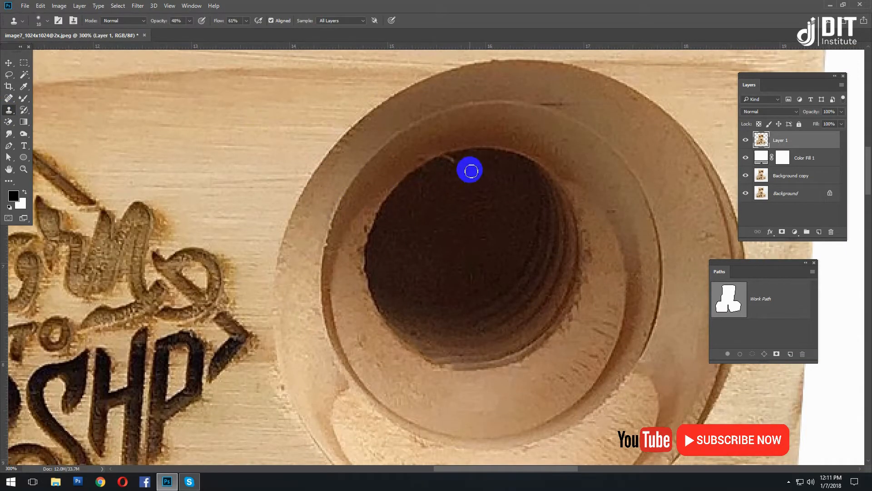
pyautogui.press('[')
pyautogui.press('[')
# Remove the light scratch at the upper rim of the top block's dark hole with the Healing Brush, sampling nearby dark wood.
pyautogui.rightClick(10, 99)
pyautogui.click(54, 107)
pyautogui.keyDown('alt'); pyautogui.click(432, 173); pyautogui.keyUp('alt')
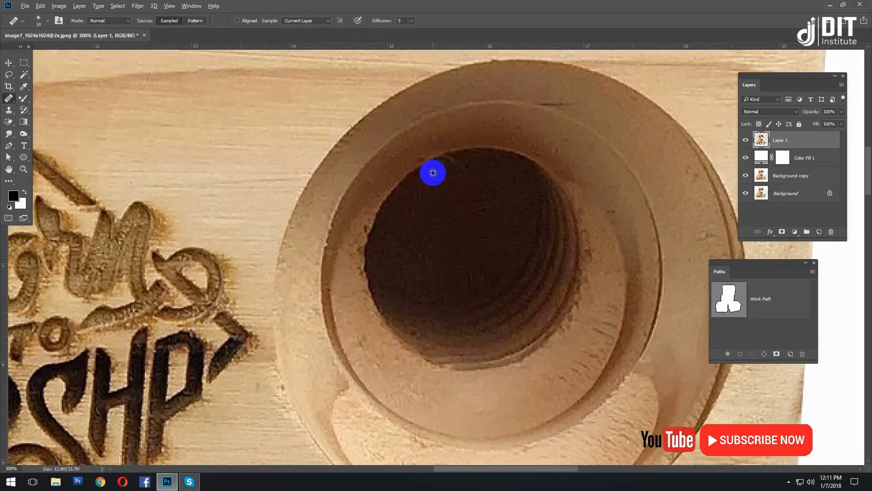
pyautogui.keyDown('alt'); pyautogui.click(441, 173); pyautogui.keyUp('alt')
pyautogui.click(450, 160)
pyautogui.keyDown('alt'); pyautogui.click(469, 189); pyautogui.keyUp('alt')
pyautogui.moveTo(474, 169); pyautogui.dragTo(460, 161)
pyautogui.keyDown('alt'); pyautogui.click(434, 212); pyautogui.keyUp('alt')
pyautogui.click(426, 197)
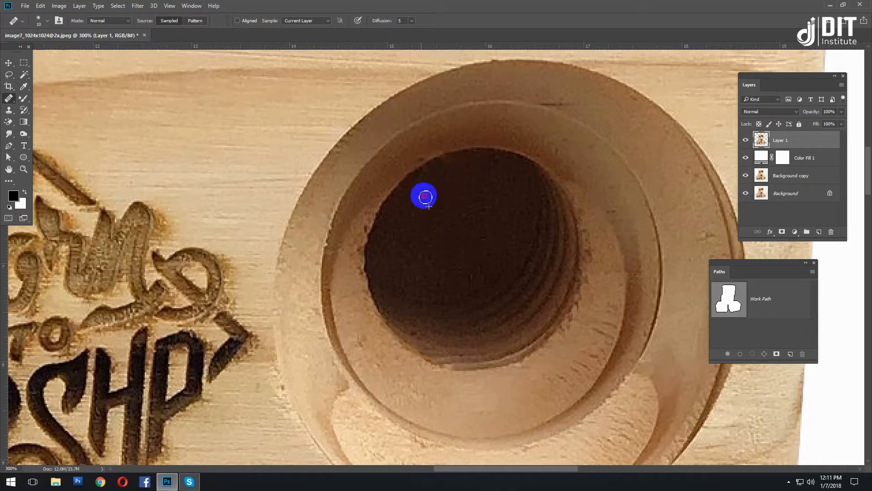
# Heal the dark mark and rough spots on the rings around the top block's hole.
pyautogui.moveTo(552, 109); pyautogui.dragTo(434, 186)
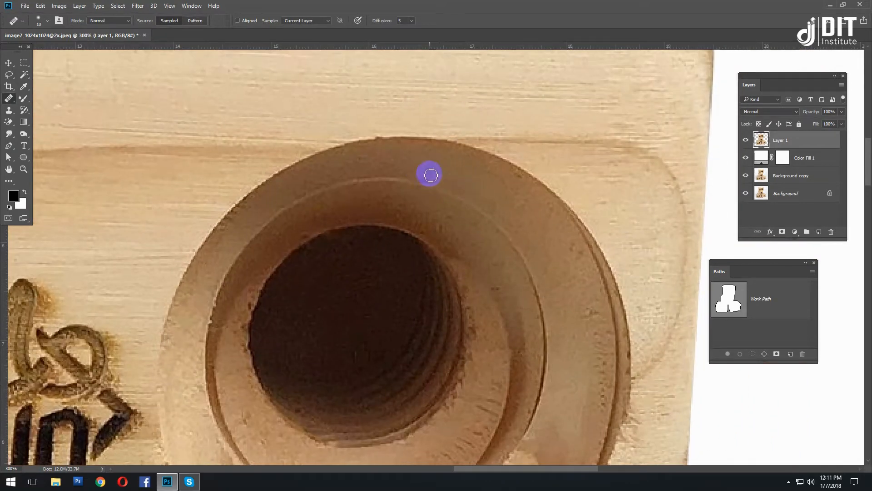
pyautogui.moveTo(495, 284); pyautogui.dragTo(431, 181)
pyautogui.moveTo(312, 249)
pyautogui.mouseDown()
pyautogui.moveTo(407, 205)
pyautogui.moveTo(428, 259)
pyautogui.mouseUp()
pyautogui.keyDown('alt'); pyautogui.click(344, 142); pyautogui.keyUp('alt')
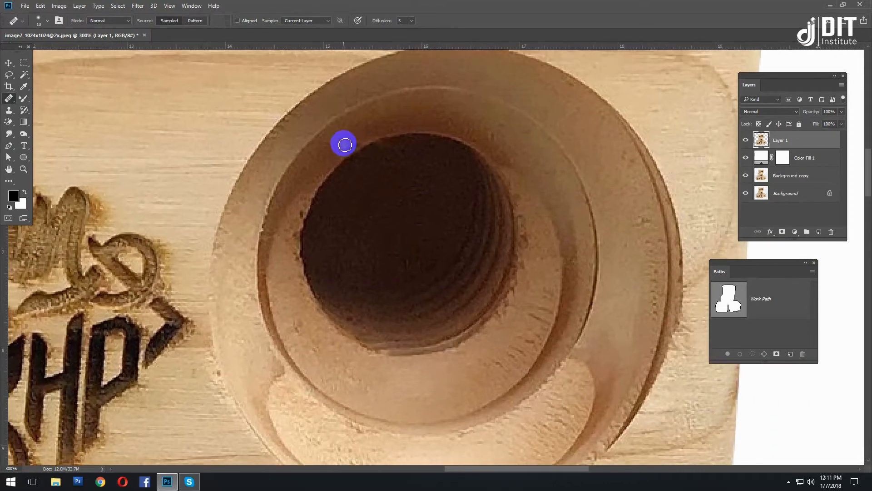
pyautogui.click(323, 158)
# Heal the right-hand stretch of the long dark grain line across the middle block's front face.
pyautogui.moveTo(259, 338)
pyautogui.mouseDown()
pyautogui.moveTo(333, 208)
pyautogui.moveTo(357, 143)
pyautogui.mouseUp()
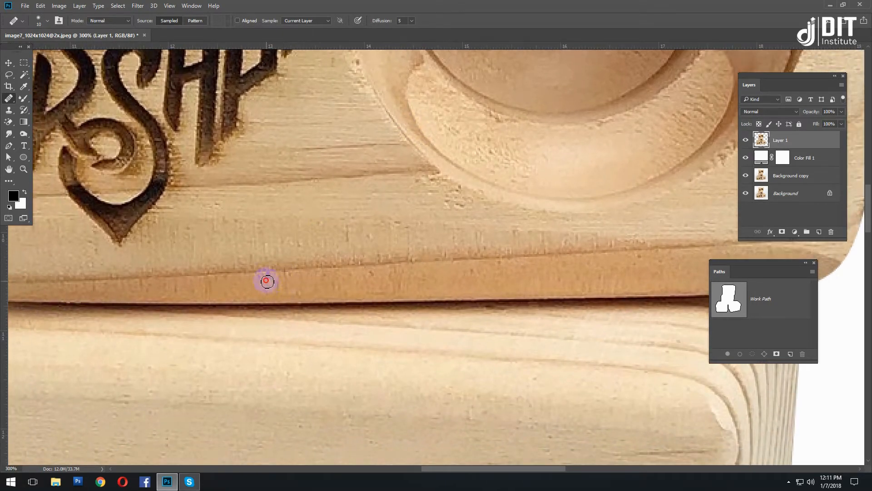
pyautogui.moveTo(267, 281)
pyautogui.mouseDown()
pyautogui.moveTo(307, 258)
pyautogui.moveTo(278, 304)
pyautogui.mouseUp()
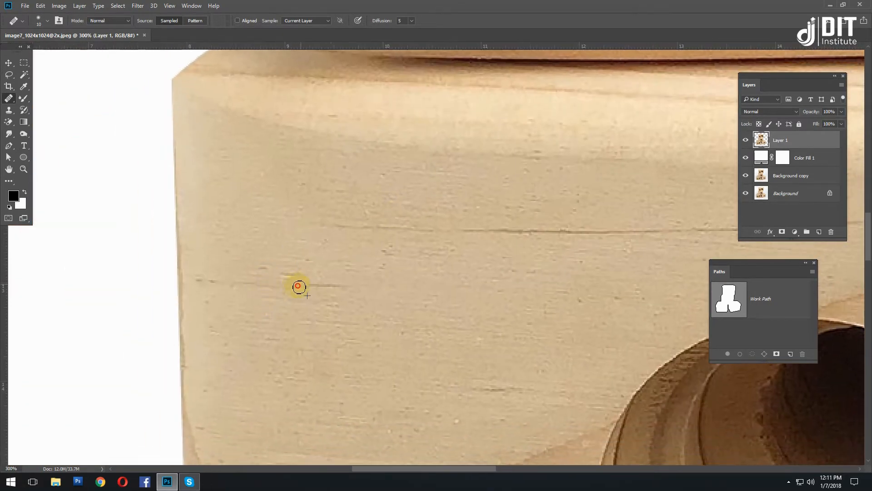
pyautogui.moveTo(525, 232); pyautogui.dragTo(171, 263)
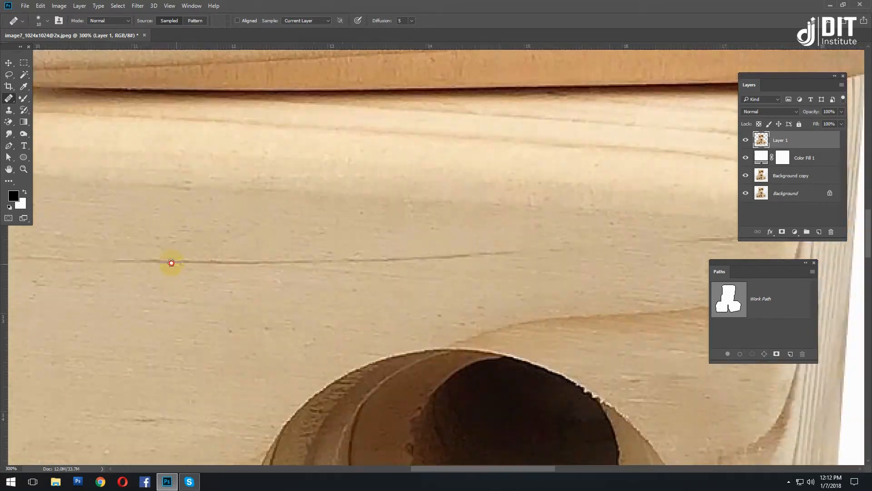
pyautogui.moveTo(567, 270)
pyautogui.mouseDown()
pyautogui.moveTo(306, 271)
pyautogui.moveTo(361, 256)
pyautogui.mouseUp()
pyautogui.click(414, 237)
pyautogui.moveTo(259, 250); pyautogui.dragTo(212, 248)
pyautogui.moveTo(200, 245)
pyautogui.mouseDown()
pyautogui.moveTo(309, 226)
pyautogui.moveTo(163, 230)
pyautogui.mouseUp()
pyautogui.moveTo(129, 259); pyautogui.dragTo(304, 239)
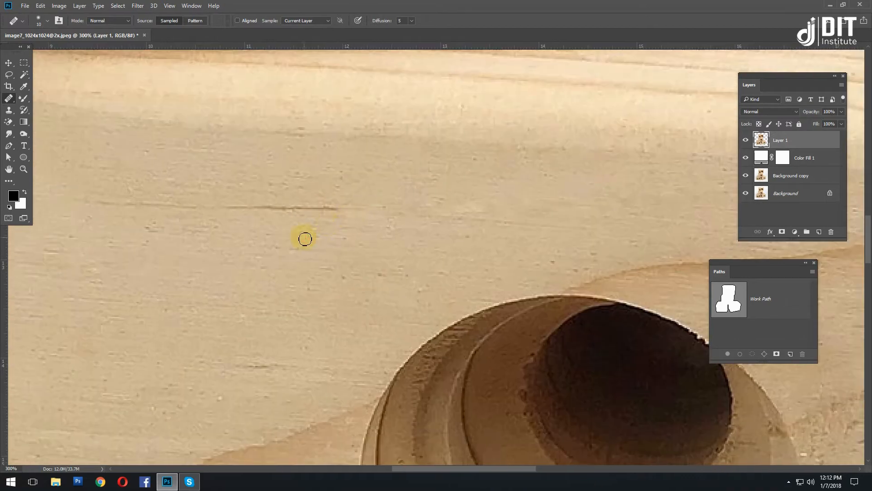
# Heal the remaining left stretch of the middle block's grain line and the small marks beside it.
pyautogui.moveTo(131, 212); pyautogui.dragTo(266, 209)
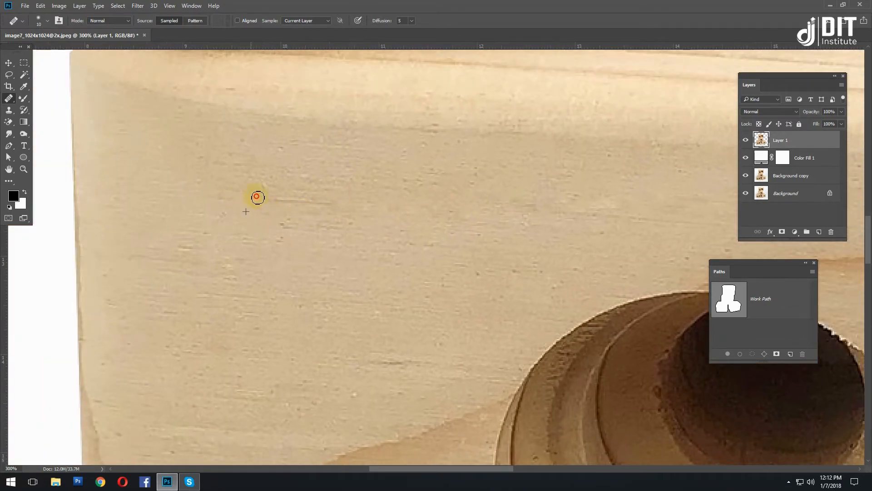
pyautogui.moveTo(202, 270); pyautogui.dragTo(268, 227)
pyautogui.press('h')
pyautogui.moveTo(296, 200); pyautogui.dragTo(380, 172)
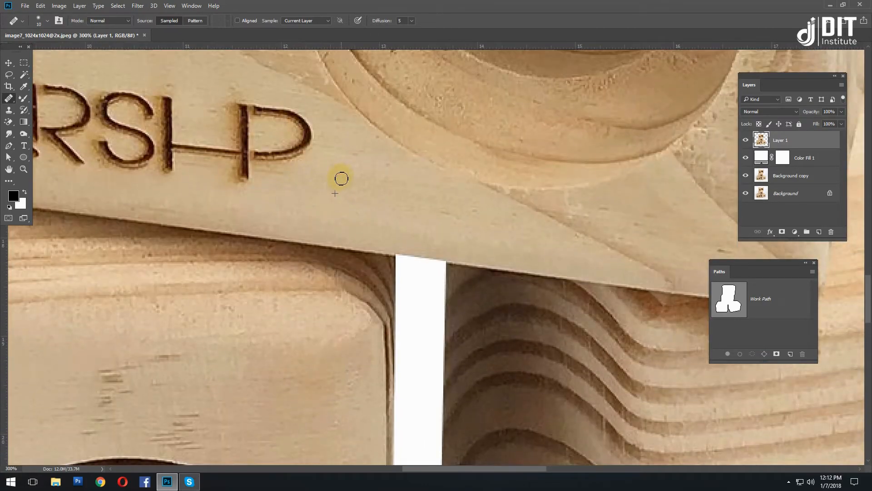
# Heal the short dark grain marks above the hole on the lower-left block with the Healing Brush, sampling nearby clean wood.
pyautogui.moveTo(114, 265)
pyautogui.mouseDown()
pyautogui.moveTo(355, 165)
pyautogui.moveTo(362, 107)
pyautogui.mouseUp()
pyautogui.keyDown('alt'); pyautogui.click(326, 200); pyautogui.keyUp('alt')
pyautogui.moveTo(352, 215); pyautogui.dragTo(373, 227)
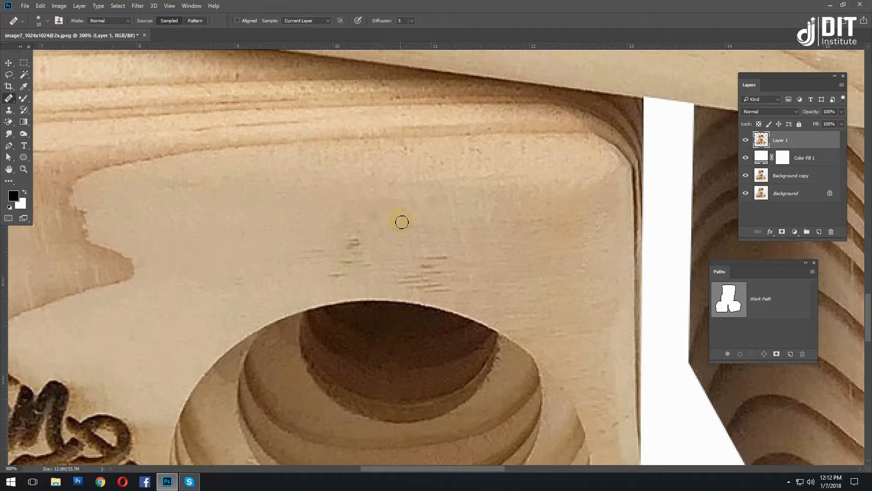
pyautogui.moveTo(454, 271); pyautogui.dragTo(458, 272)
pyautogui.moveTo(473, 273); pyautogui.dragTo(485, 248)
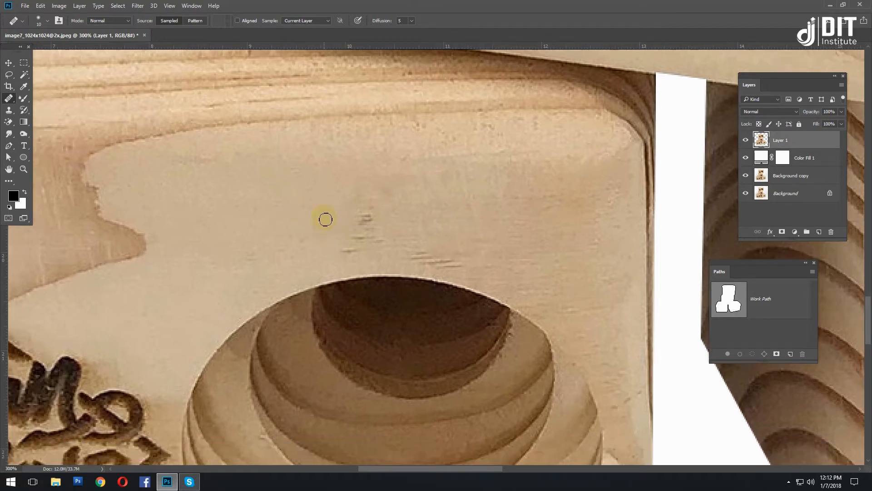
pyautogui.moveTo(450, 211); pyautogui.dragTo(397, 190)
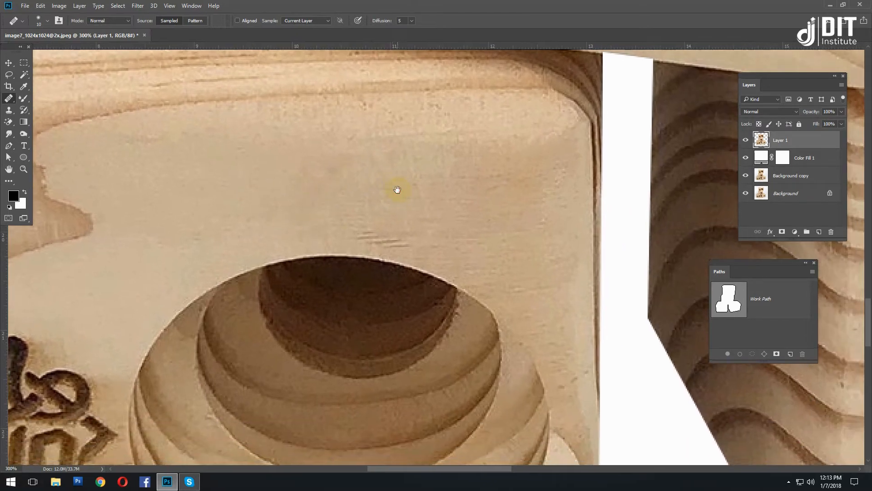
pyautogui.moveTo(363, 234); pyautogui.dragTo(389, 237)
pyautogui.moveTo(484, 202); pyautogui.dragTo(402, 207)
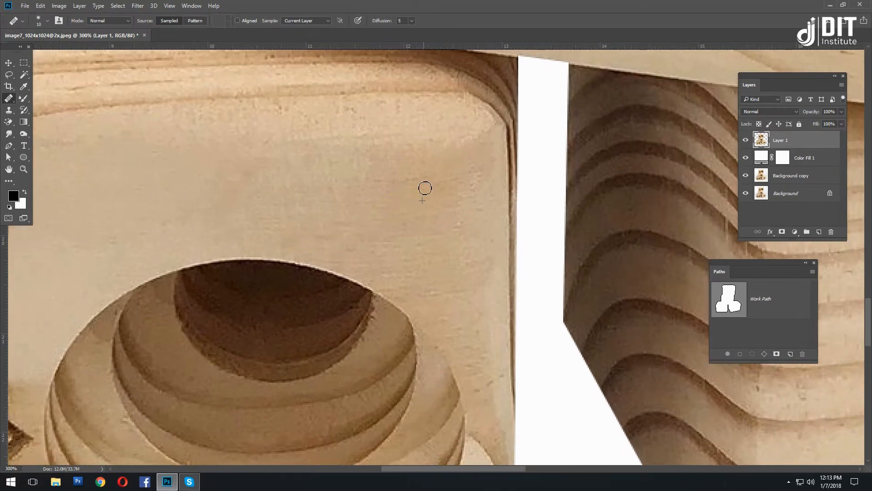
# Heal the darkest grain streaks on the upper-left front face of the lower-left block, above its engraved logo.
pyautogui.moveTo(476, 358); pyautogui.dragTo(430, 178)
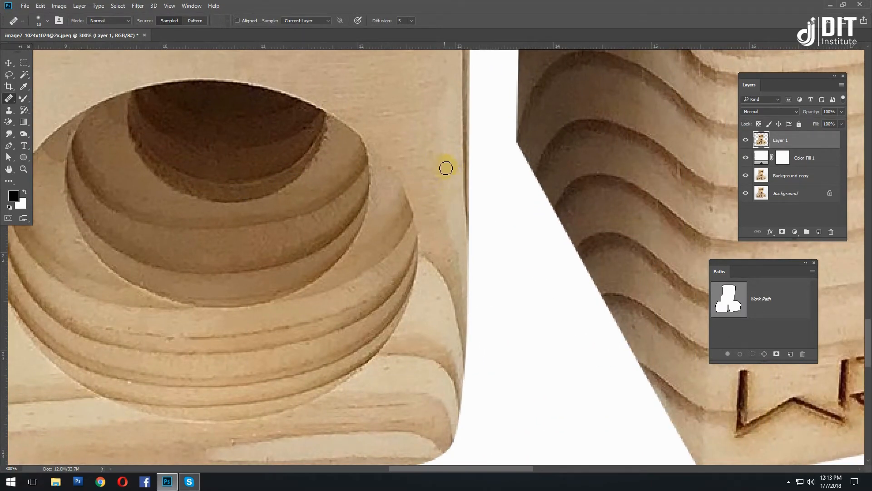
pyautogui.moveTo(317, 339); pyautogui.dragTo(417, 146)
pyautogui.moveTo(91, 82)
pyautogui.mouseDown()
pyautogui.moveTo(377, 166)
pyautogui.moveTo(445, 278)
pyautogui.mouseUp()
pyautogui.click(268, 214)
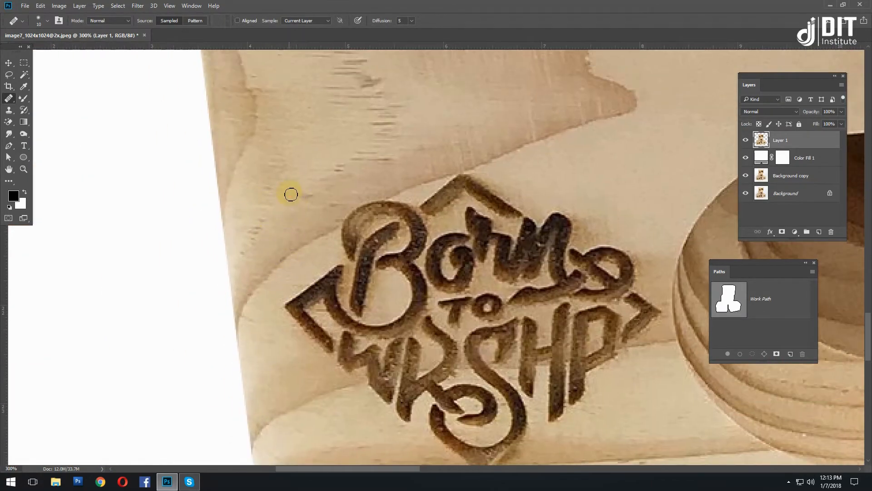
pyautogui.moveTo(417, 68); pyautogui.dragTo(366, 150)
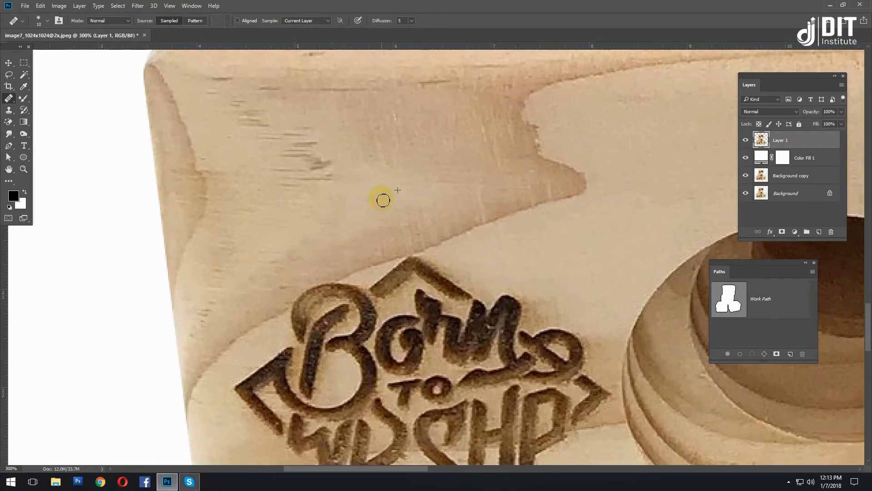
pyautogui.moveTo(149, 105); pyautogui.dragTo(171, 183)
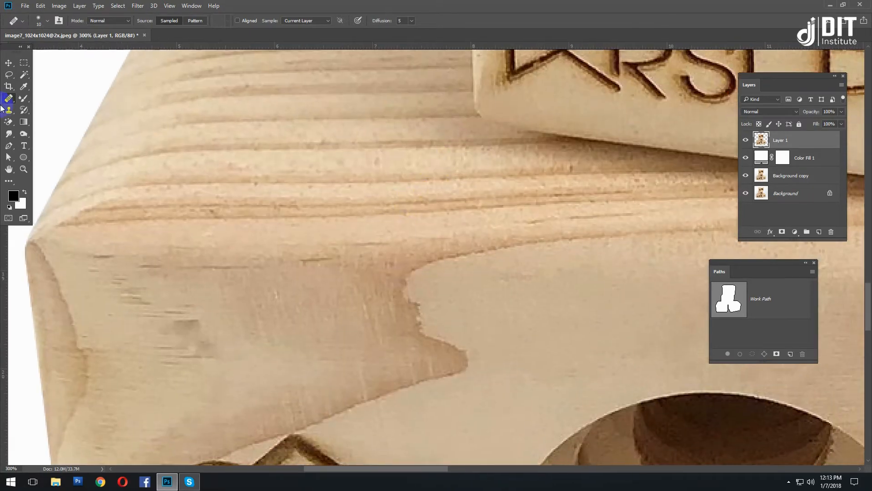
# Patch the remaining smudge and grain streaks near the lower-left block's upper-left corner with clean wood using the Patch Tool.
pyautogui.rightClick(8, 97)
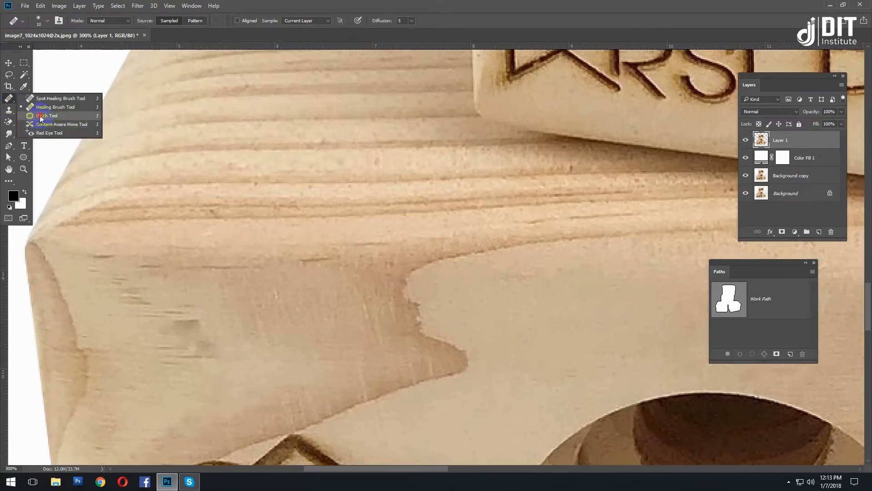
pyautogui.click(46, 110)
pyautogui.moveTo(261, 170); pyautogui.dragTo(336, 187)
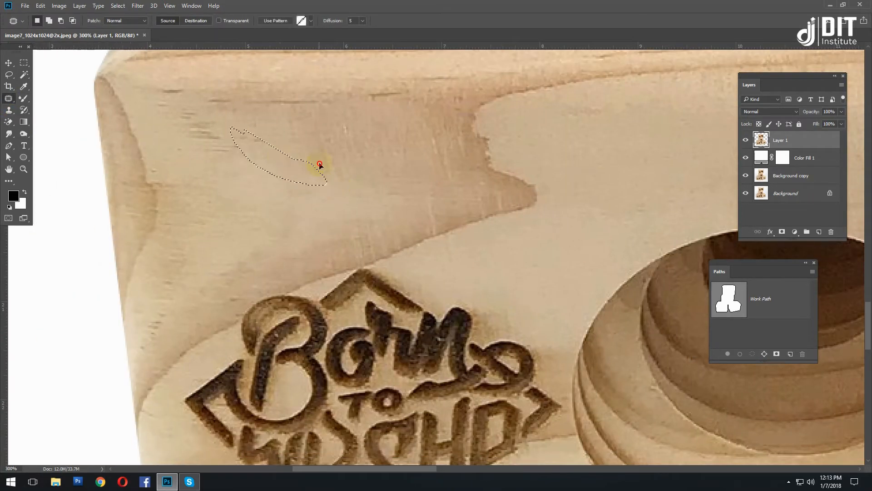
pyautogui.click(313, 138)
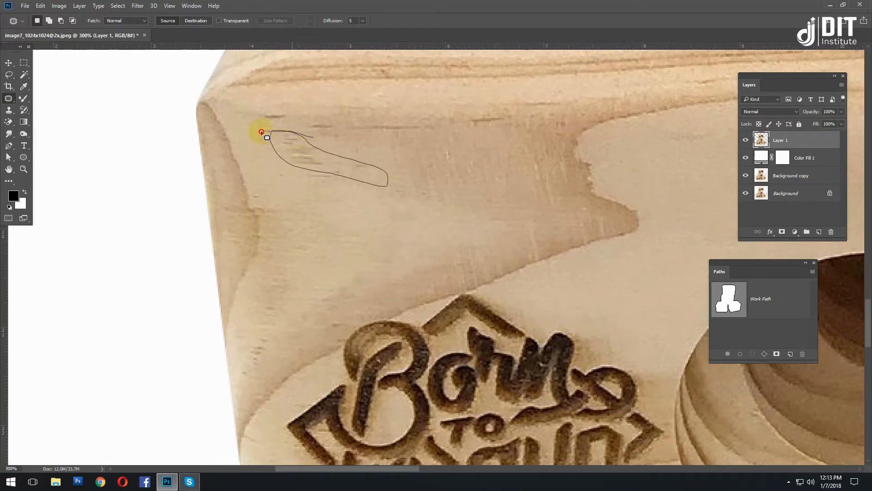
pyautogui.moveTo(261, 131); pyautogui.dragTo(265, 132)
pyautogui.moveTo(380, 171); pyautogui.dragTo(352, 171)
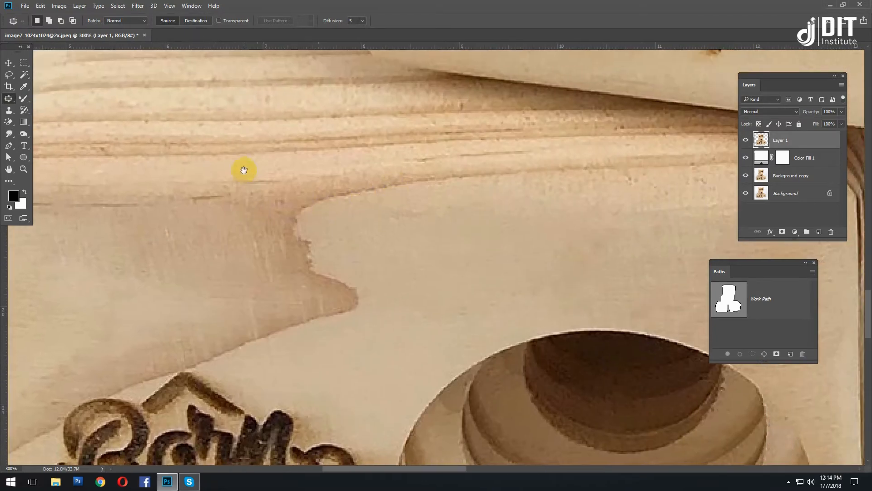
pyautogui.moveTo(261, 188); pyautogui.dragTo(219, 191)
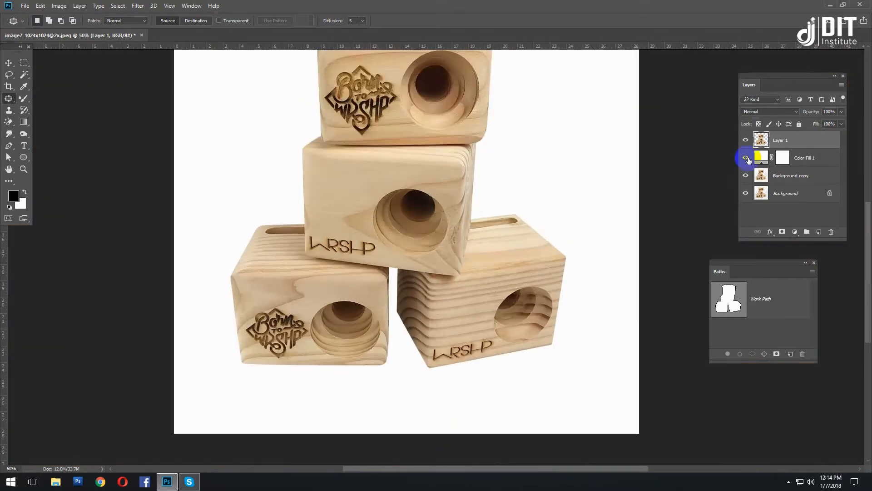
# Toggle the visibility of the Color Fill 1 layer to compare the cutout with the original background.
pyautogui.click(745, 158)
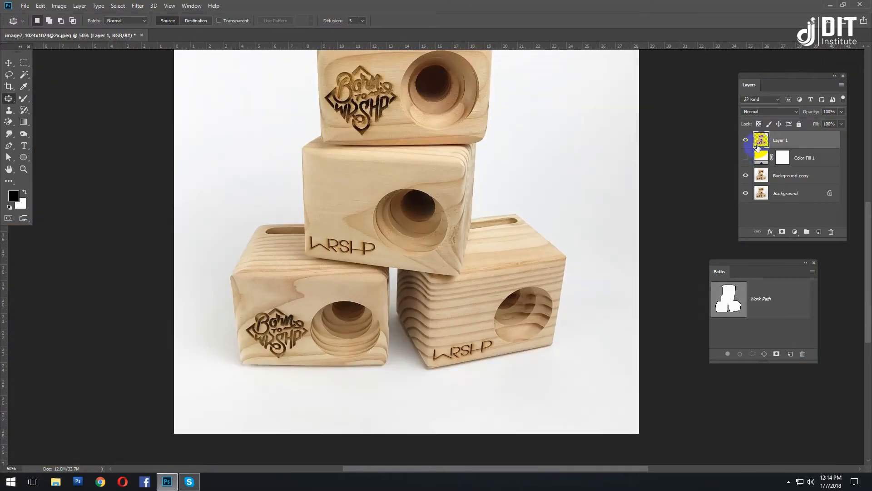
pyautogui.click(745, 140)
pyautogui.click(745, 158)
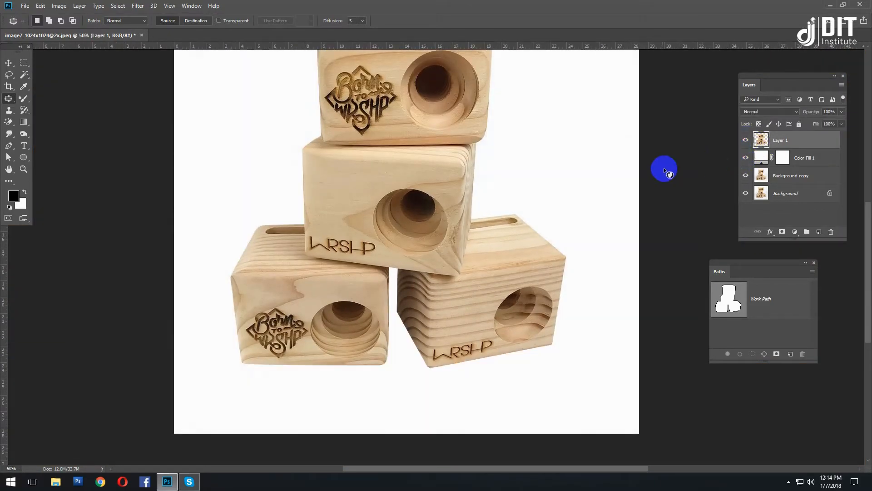
# Patch the small marks on the middle block's front face beside its hole using the Patch Tool.
pyautogui.hotkey('ctrl', '+')
pyautogui.hotkey('ctrl', '+')
pyautogui.hotkey('ctrl', '+')
pyautogui.moveTo(370, 156)
pyautogui.mouseDown()
pyautogui.moveTo(366, 275)
pyautogui.moveTo(331, 249)
pyautogui.mouseUp()
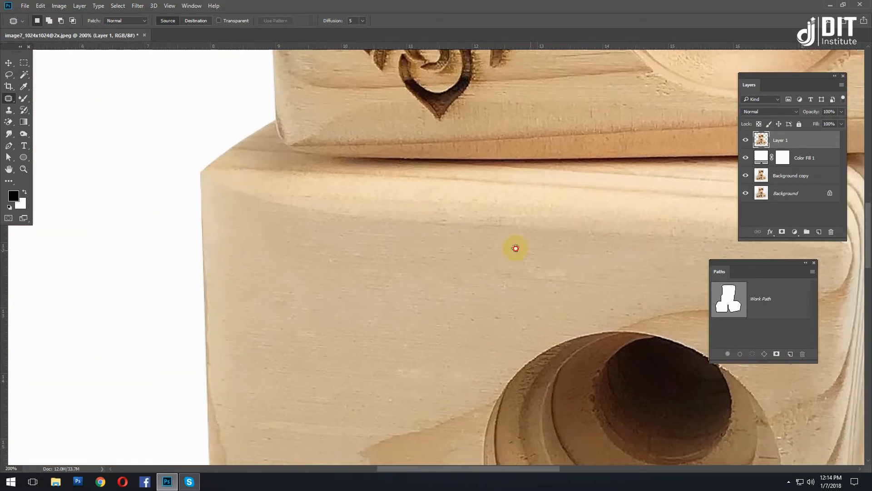
pyautogui.moveTo(327, 237)
pyautogui.mouseDown()
pyautogui.moveTo(498, 269)
pyautogui.moveTo(385, 278)
pyautogui.mouseUp()
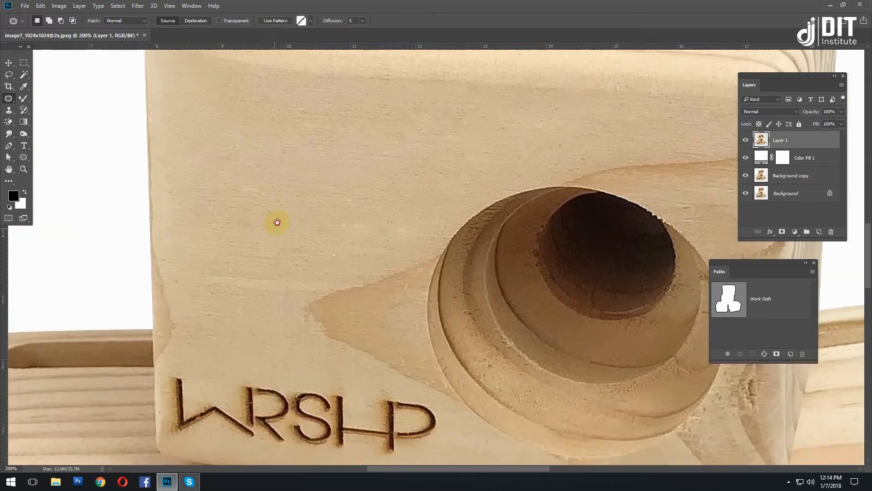
pyautogui.moveTo(311, 292)
pyautogui.mouseDown()
pyautogui.moveTo(195, 288)
pyautogui.moveTo(309, 229)
pyautogui.mouseUp()
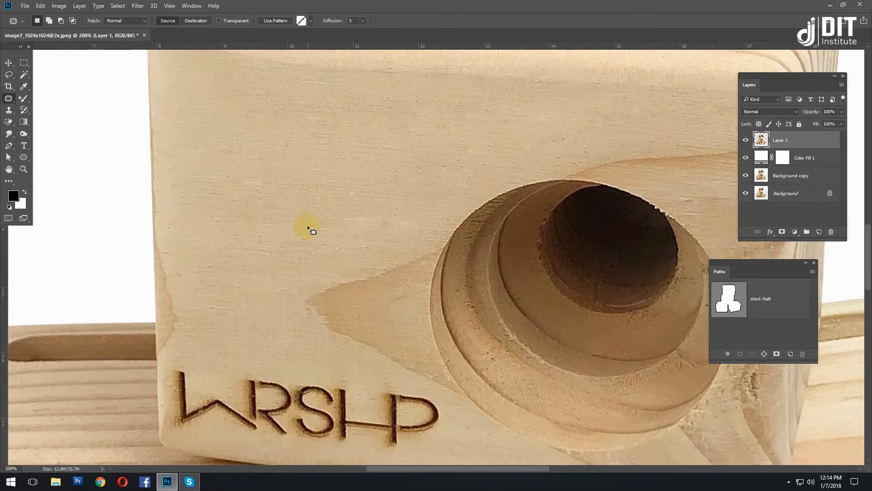
# Heal the faint marks on the front faces of the middle and lower-left blocks with the Healing Brush.
pyautogui.rightClick(7, 99)
pyautogui.click(50, 108)
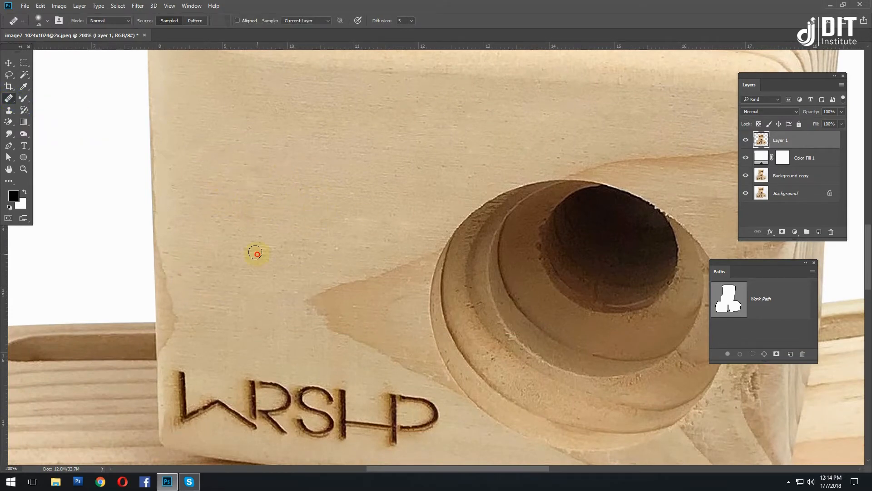
pyautogui.moveTo(257, 254)
pyautogui.mouseDown()
pyautogui.moveTo(391, 191)
pyautogui.moveTo(391, 171)
pyautogui.mouseUp()
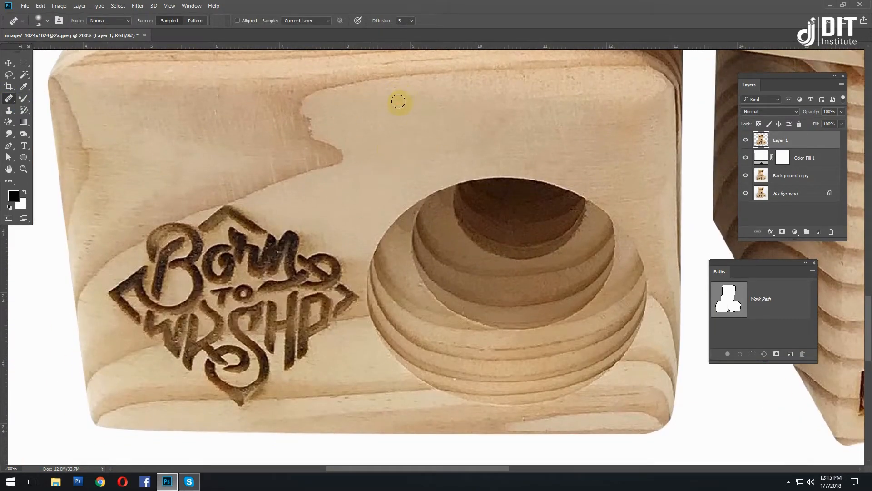
pyautogui.moveTo(398, 101); pyautogui.dragTo(339, 130)
# Heal the small blemishes on the lower-right block's front face and along its upper front edge.
pyautogui.moveTo(672, 132)
pyautogui.mouseDown()
pyautogui.moveTo(462, 208)
pyautogui.moveTo(442, 305)
pyautogui.mouseUp()
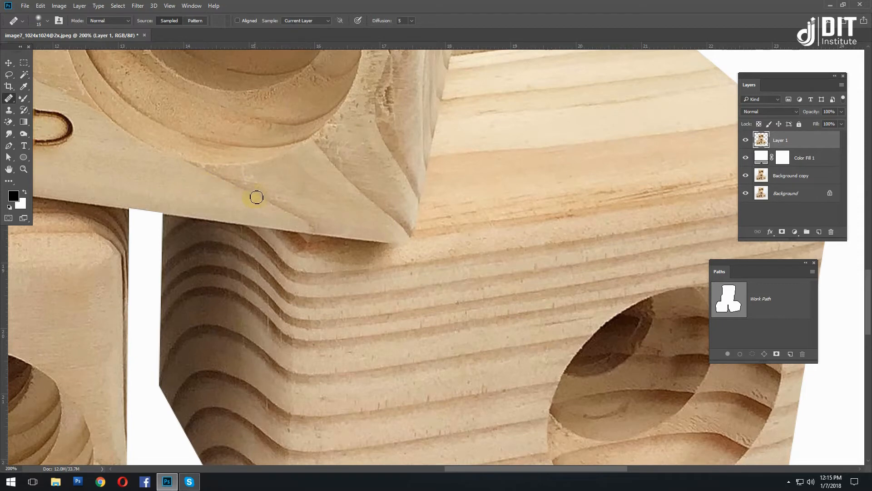
pyautogui.moveTo(289, 411); pyautogui.dragTo(248, 294)
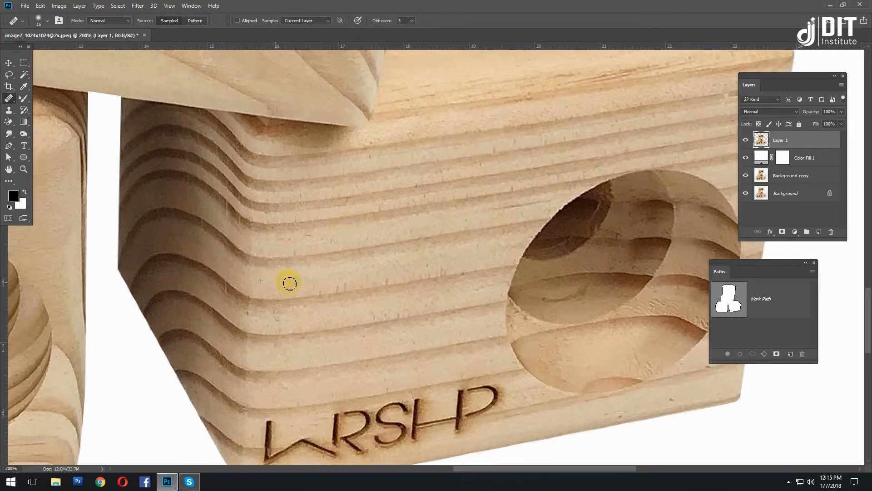
pyautogui.moveTo(351, 281); pyautogui.dragTo(289, 254)
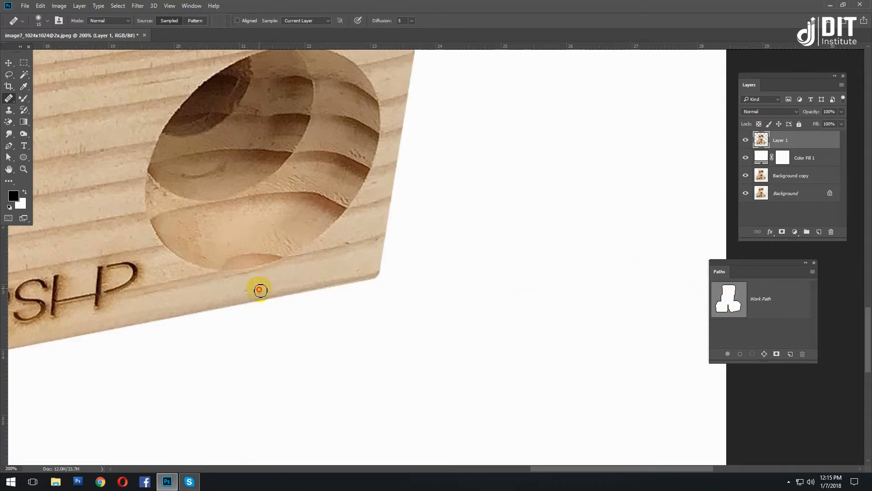
pyautogui.moveTo(89, 130); pyautogui.dragTo(293, 204)
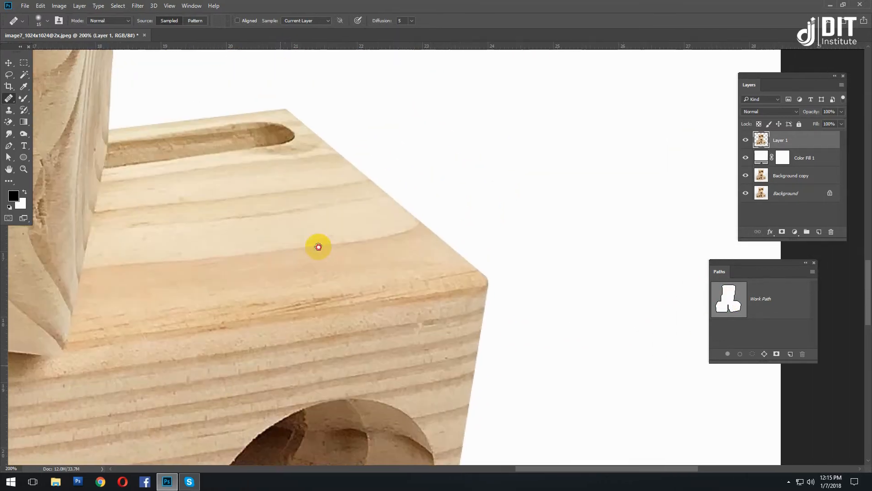
pyautogui.click(438, 287)
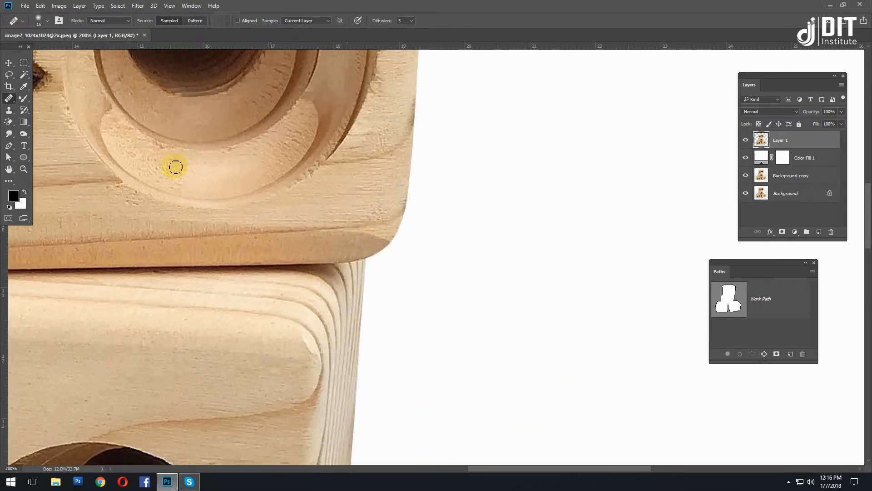
# Set the Clone Stamp to 100% opacity and 100% flow with a brush size of 20.
pyautogui.press('s')
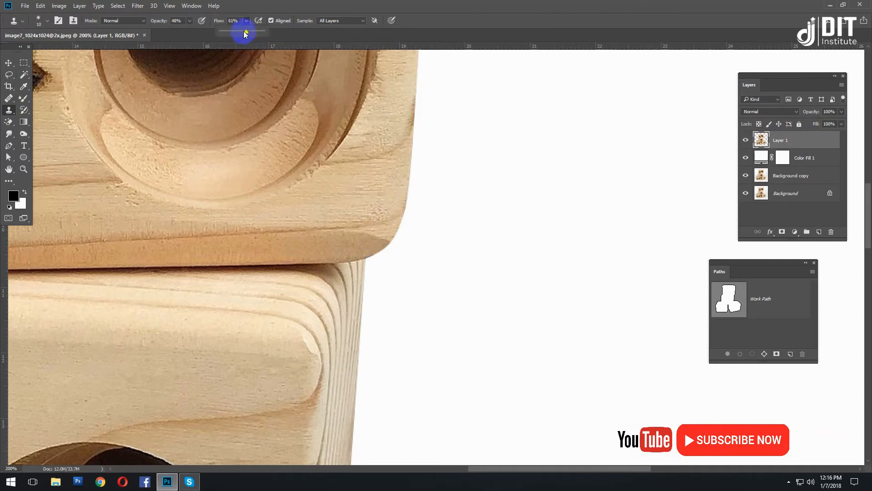
pyautogui.moveTo(244, 32); pyautogui.dragTo(267, 32)
pyautogui.click(189, 21)
pyautogui.moveTo(190, 31); pyautogui.dragTo(216, 33)
pyautogui.click(400, 204)
pyautogui.press(']')
# Clone clean wood over the dark marks along the right and left edges of the top block.
pyautogui.keyDown('alt'); pyautogui.click(396, 129); pyautogui.keyUp('alt')
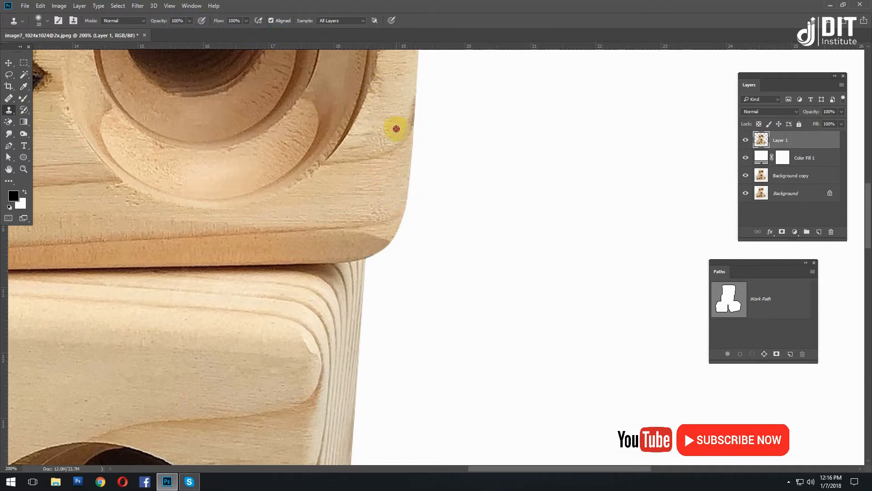
pyautogui.moveTo(390, 100); pyautogui.dragTo(374, 405)
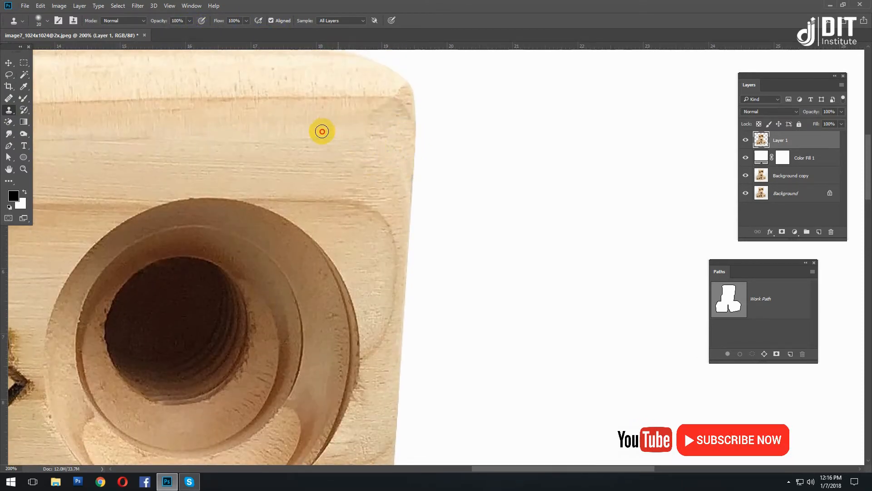
pyautogui.moveTo(242, 63); pyautogui.dragTo(768, 151)
pyautogui.moveTo(255, 219); pyautogui.dragTo(257, 132)
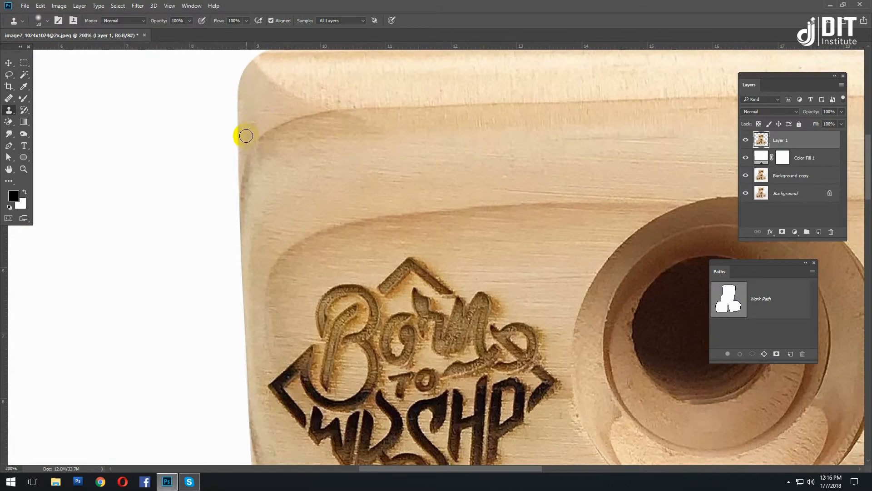
pyautogui.moveTo(270, 235); pyautogui.dragTo(263, 117)
pyautogui.moveTo(255, 215); pyautogui.dragTo(234, 143)
pyautogui.moveTo(373, 178); pyautogui.dragTo(369, 154)
# Clone clean wood over the dark, uneven left edge of the middle block.
pyautogui.moveTo(84, 285)
pyautogui.mouseDown()
pyautogui.moveTo(321, 197)
pyautogui.moveTo(307, 242)
pyautogui.mouseUp()
pyautogui.keyDown('alt'); pyautogui.click(335, 125); pyautogui.keyUp('alt')
pyautogui.click(333, 195)
pyautogui.moveTo(360, 134); pyautogui.dragTo(346, 262)
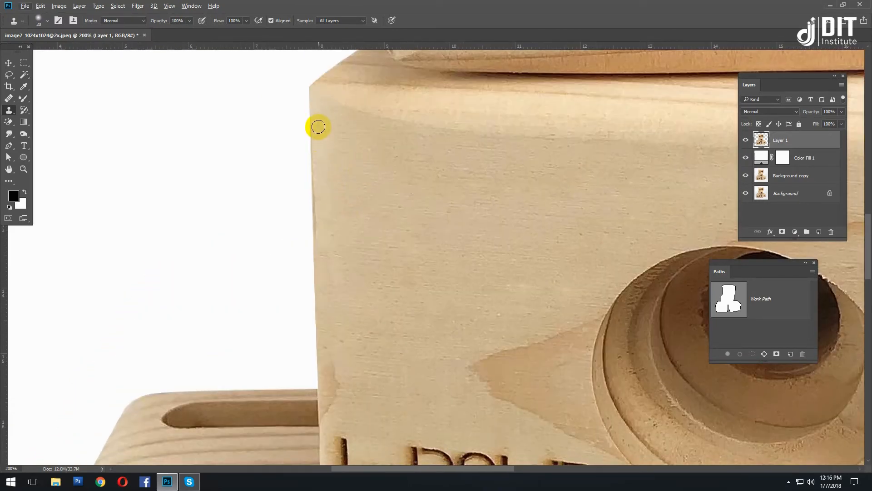
pyautogui.keyDown('alt'); pyautogui.click(325, 142); pyautogui.keyUp('alt')
pyautogui.moveTo(307, 150); pyautogui.dragTo(312, 244)
# Heal the darker patch on the middle block's left edge above the WRSHP engraving with the Healing Brush.
pyautogui.moveTo(360, 357); pyautogui.dragTo(308, 141)
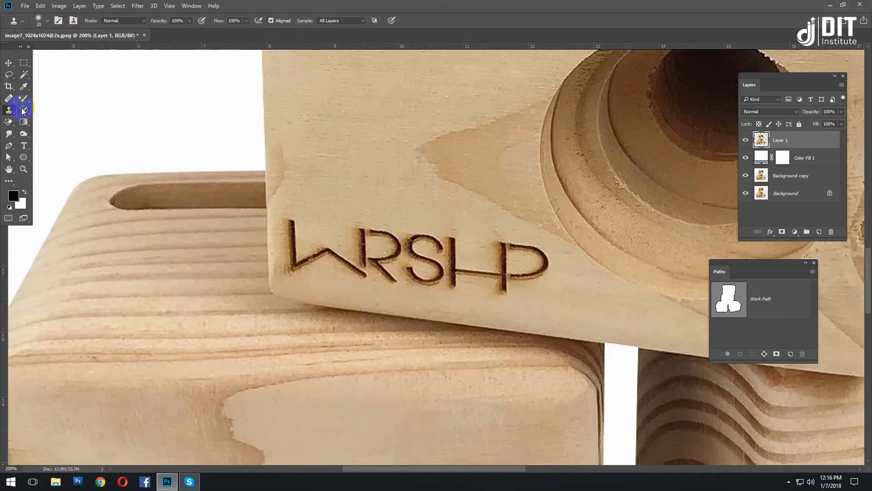
pyautogui.rightClick(10, 99)
pyautogui.click(44, 107)
pyautogui.keyDown('alt'); pyautogui.click(281, 139); pyautogui.keyUp('alt')
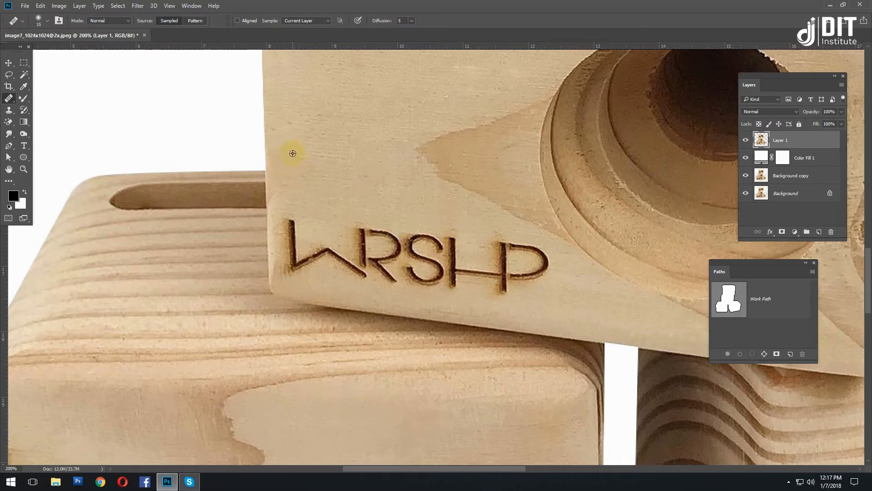
# Clone clean wood over the dark band at the upper-left edge of the lower-left block's front face.
pyautogui.moveTo(175, 227); pyautogui.dragTo(408, 52)
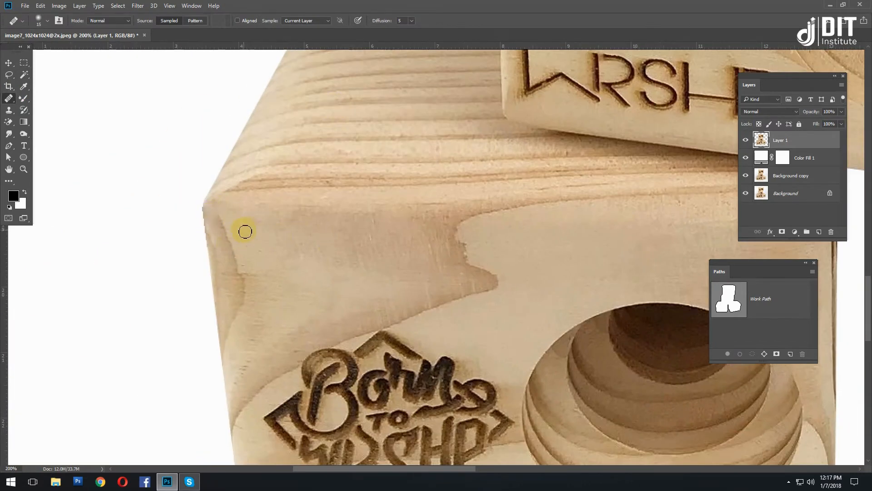
pyautogui.click(10, 111)
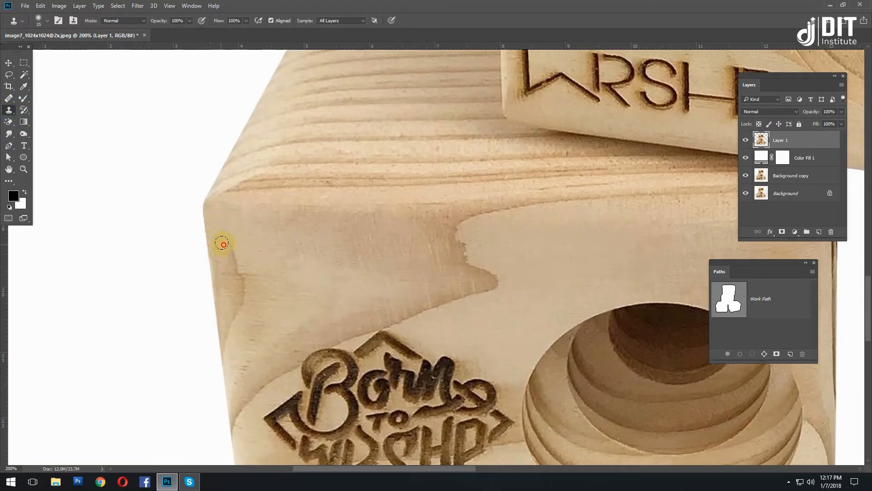
pyautogui.scroll(-2, 227, 223)
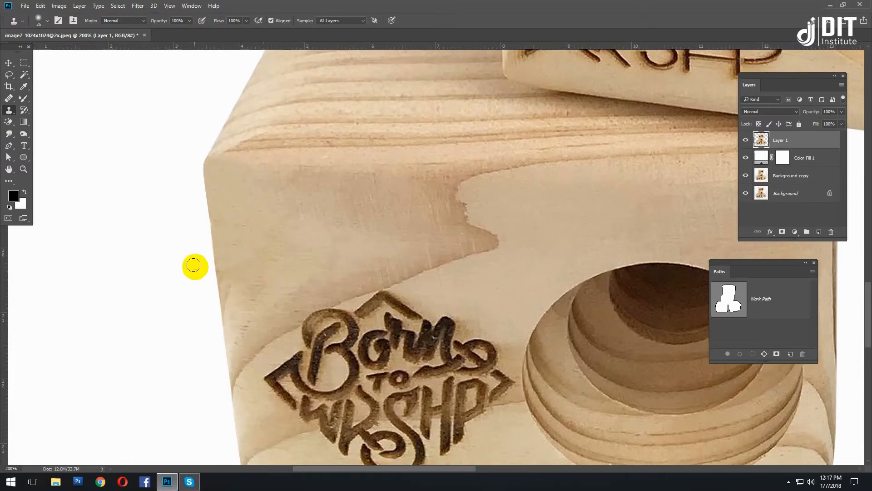
# Clone clean wood over the dark grain marks on the right edge of the lower-left block, beside its round hole.
pyautogui.moveTo(246, 284); pyautogui.dragTo(275, 197)
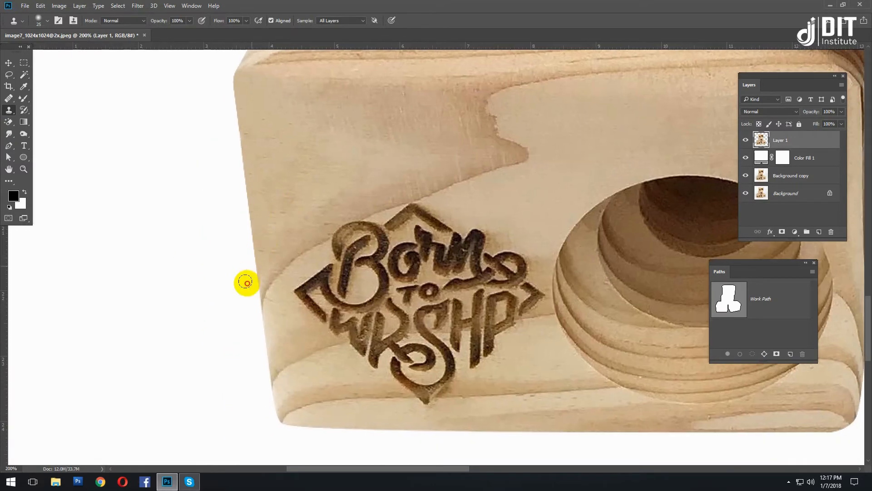
pyautogui.moveTo(538, 334); pyautogui.dragTo(296, 202)
pyautogui.moveTo(727, 123); pyautogui.dragTo(462, 267)
pyautogui.moveTo(352, 135); pyautogui.dragTo(343, 273)
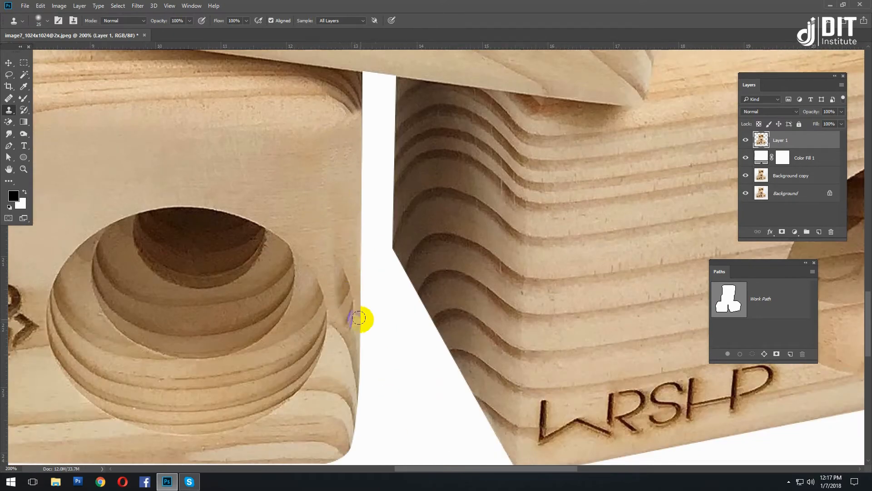
pyautogui.keyDown('alt'); pyautogui.click(302, 189); pyautogui.keyUp('alt')
pyautogui.moveTo(340, 256)
pyautogui.mouseDown()
pyautogui.moveTo(347, 314)
pyautogui.moveTo(358, 283)
pyautogui.moveTo(356, 343)
pyautogui.mouseUp()
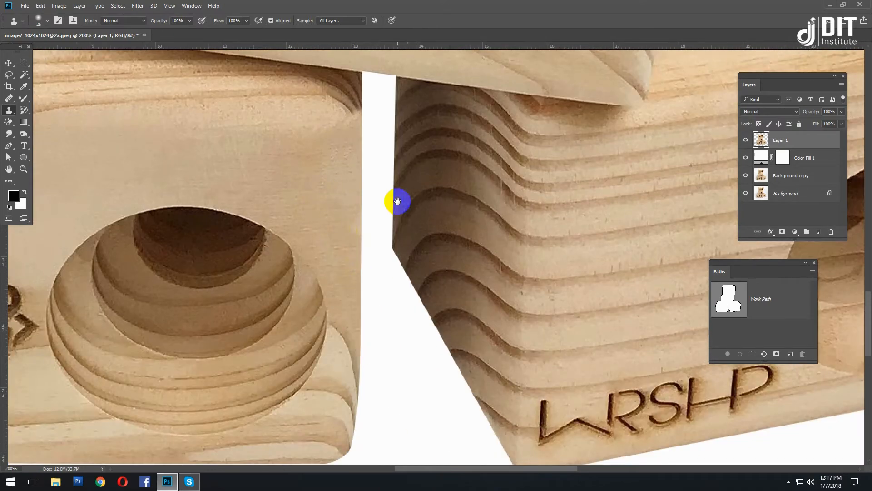
# Hide the Color Fill 1 layer and toggle Layer 1's visibility to compare the retouched blocks with the original photo.
pyautogui.moveTo(518, 98)
pyautogui.mouseDown()
pyautogui.moveTo(496, 210)
pyautogui.moveTo(486, 205)
pyautogui.mouseUp()
pyautogui.press('v')
pyautogui.hotkey('ctrl', '-')
pyautogui.hotkey('ctrl', '-')
pyautogui.hotkey('ctrl', '-')
pyautogui.hotkey('ctrl', '-')
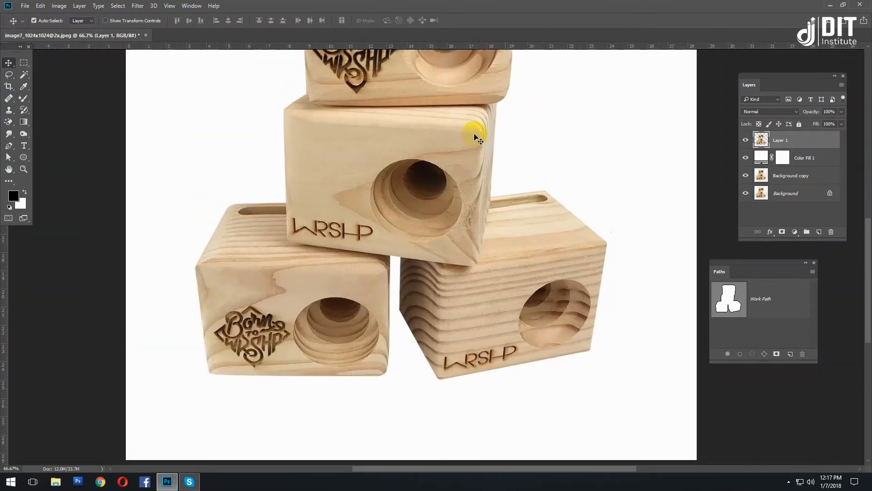
pyautogui.hotkey('ctrl', '+')
pyautogui.click(746, 156)
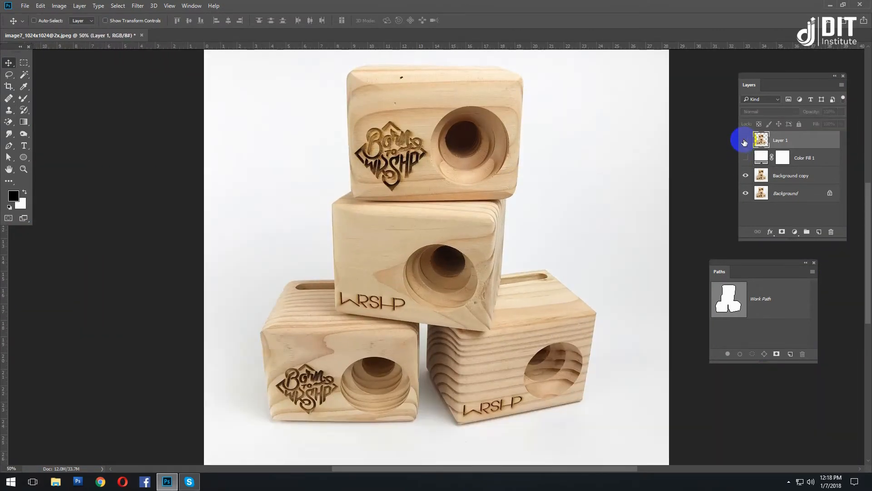
pyautogui.click(745, 140)
pyautogui.click(745, 140)
pyautogui.click(745, 140)
pyautogui.click(744, 140)
pyautogui.click(745, 141)
pyautogui.click(744, 141)
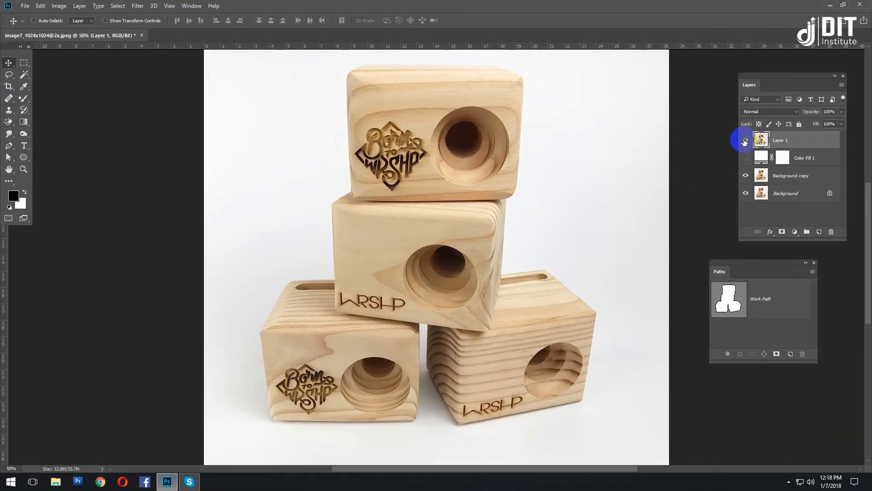
# Heal the rough specks around the rim of the top block's round hole with the Healing Brush.
pyautogui.hotkey('ctrl', '+')
pyautogui.hotkey('ctrl', '+')
pyautogui.hotkey('ctrl', '+')
pyautogui.hotkey('ctrl', '+')
pyautogui.moveTo(419, 165); pyautogui.dragTo(310, 301)
pyautogui.press('j')
pyautogui.moveTo(258, 362); pyautogui.dragTo(276, 316)
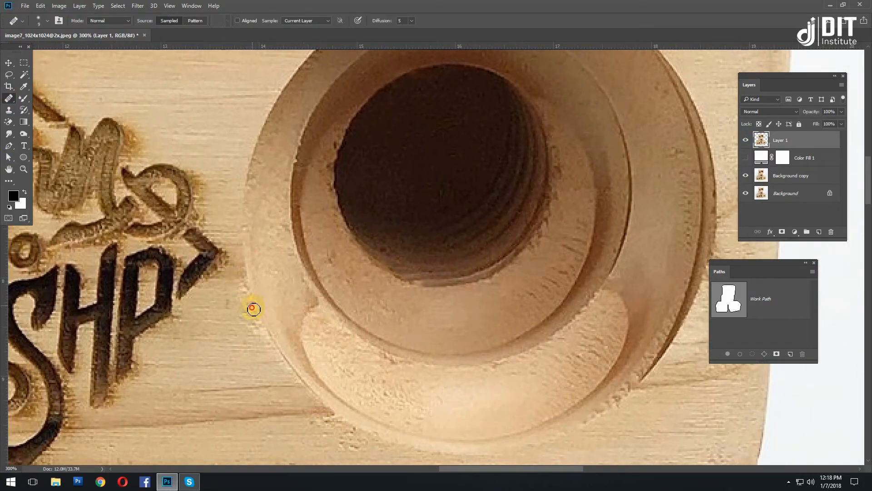
pyautogui.moveTo(317, 385); pyautogui.dragTo(236, 463)
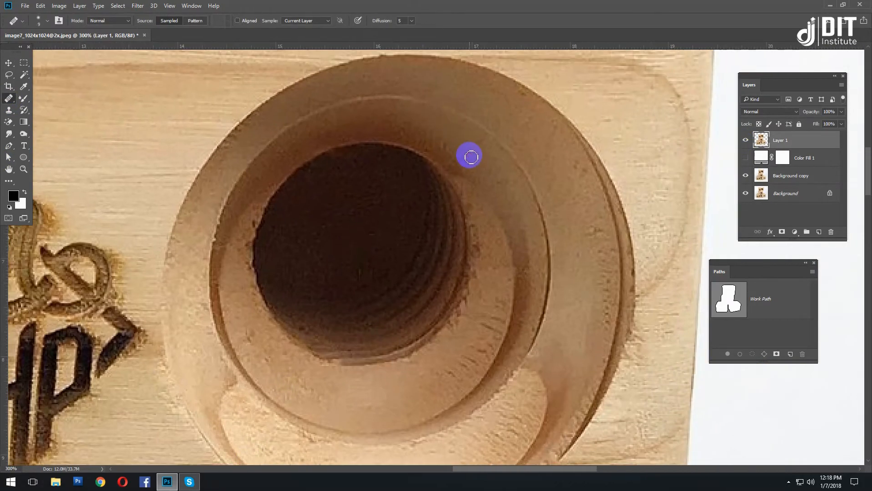
pyautogui.hscroll(3, 453, 274)
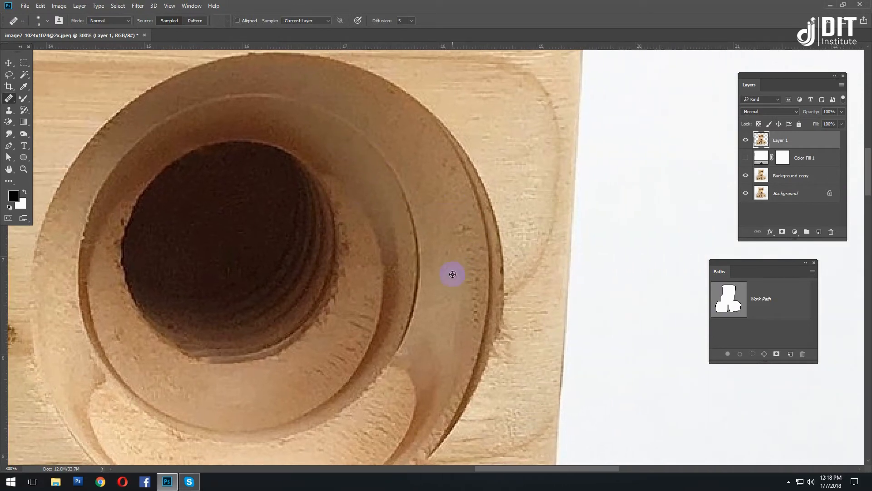
pyautogui.scroll(-5, 451, 299)
# Heal the thin dark lines inside the middle block's round hole with the Healing Brush.
pyautogui.scroll(8, 477, 160)
pyautogui.hscroll(-6, 370, 204)
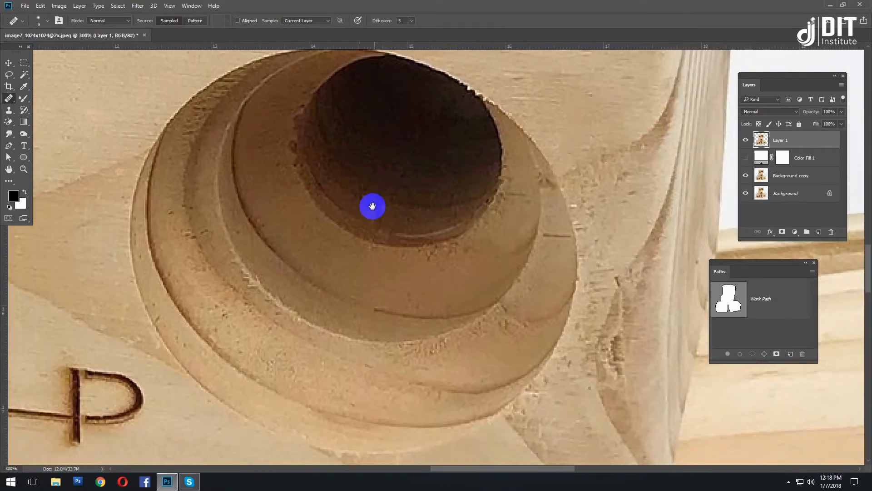
pyautogui.moveTo(485, 264); pyautogui.dragTo(452, 281)
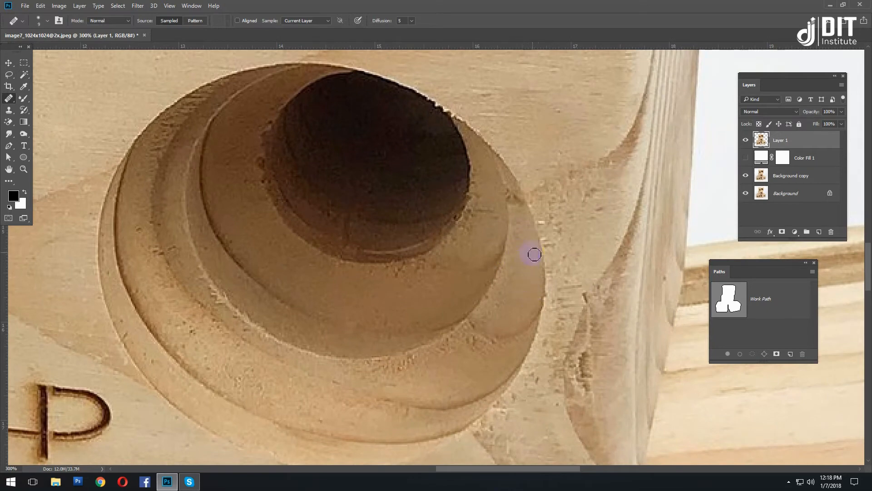
pyautogui.scroll(-3, 545, 227)
pyautogui.hscroll(2, 560, 198)
pyautogui.scroll(-5, 499, 205)
pyautogui.hscroll(-4, 412, 229)
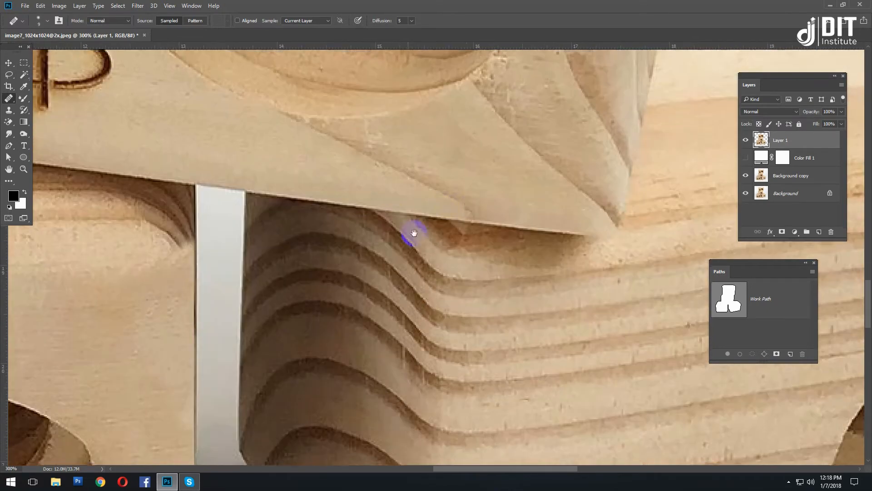
# Check the front faces of the lower-left and middle blocks and heal small remaining specks with the Healing Brush.
pyautogui.scroll(3, 453, 253)
pyautogui.scroll(1, 321, 185)
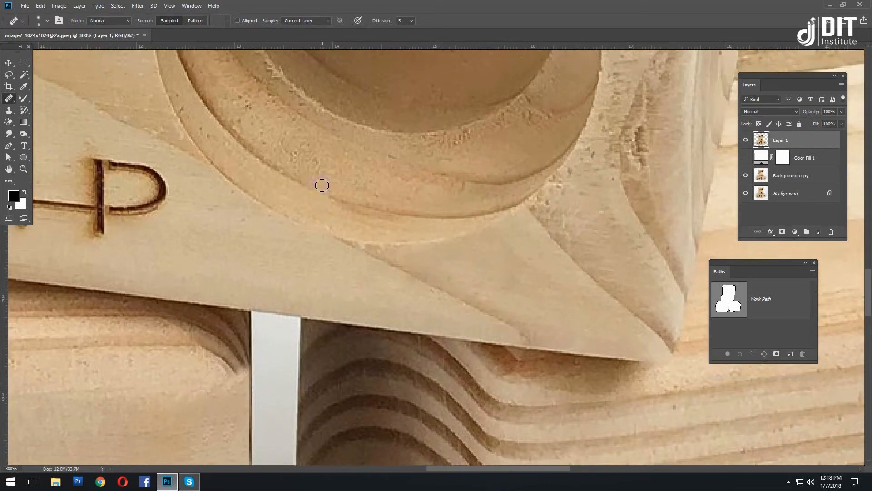
pyautogui.scroll(-1, 276, 224)
pyautogui.hscroll(-10, 228, 255)
pyautogui.scroll(6, 337, 223)
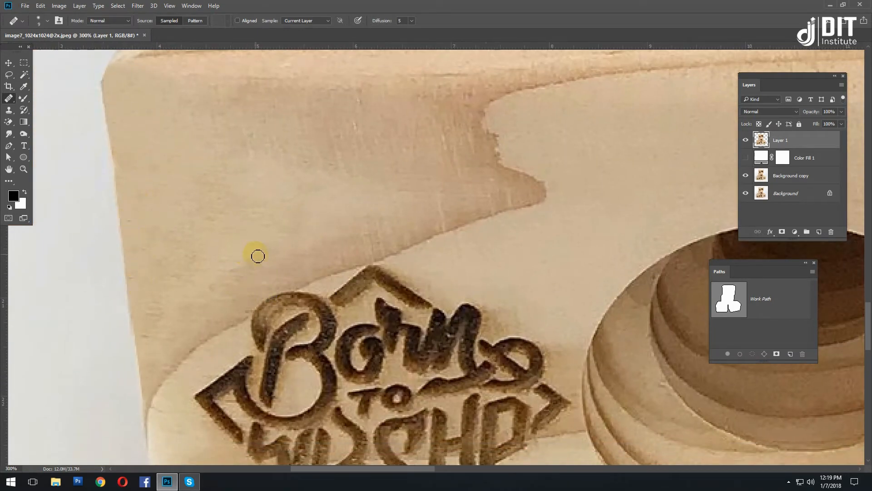
pyautogui.scroll(-3, 456, 201)
pyautogui.scroll(3, 487, 220)
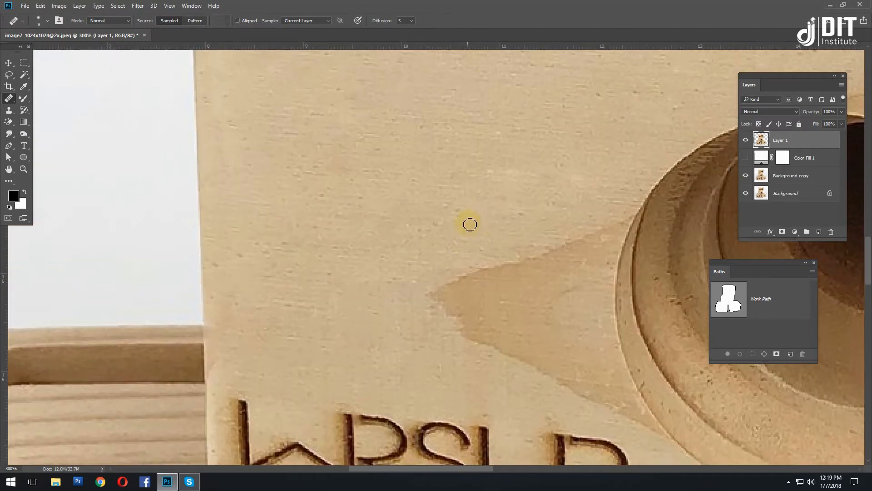
pyautogui.scroll(3, 455, 218)
pyautogui.hscroll(4, 455, 218)
pyautogui.scroll(2, 440, 242)
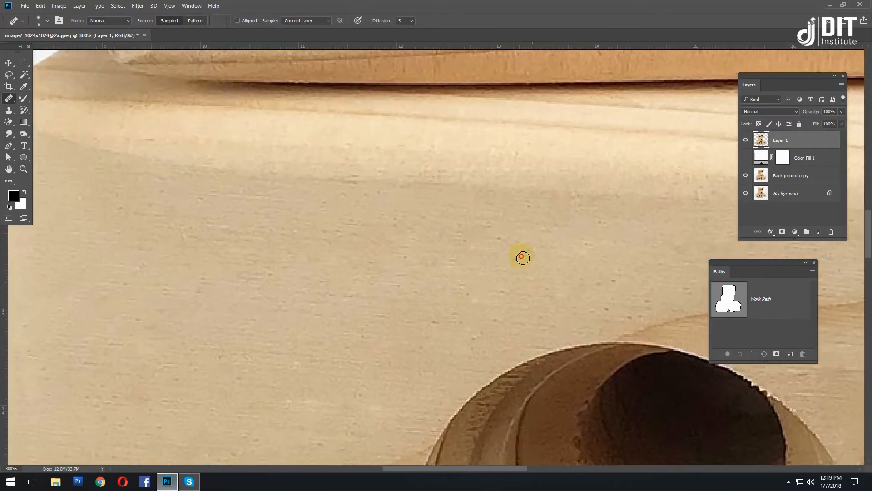
pyautogui.scroll(3, 477, 231)
pyautogui.scroll(-4, 500, 146)
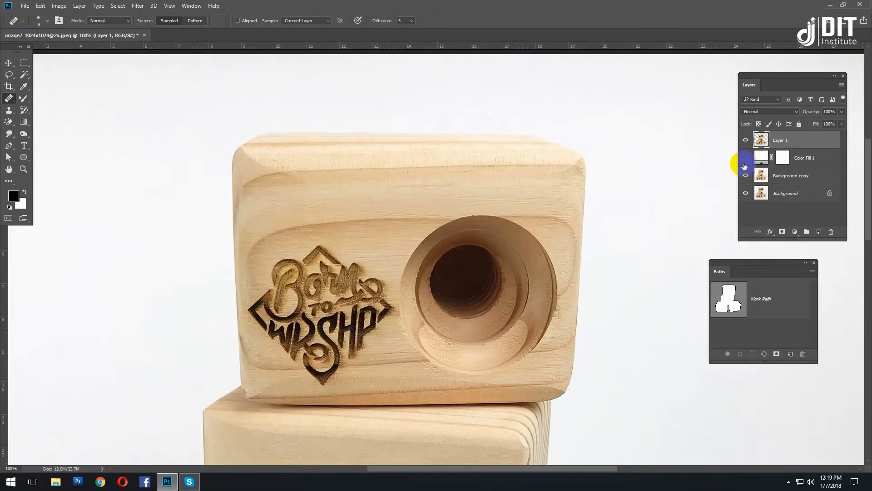
# Show the Color Fill 1 layer again to restore the white background behind the blocks.
pyautogui.click(745, 162)
pyautogui.scroll(3, 448, 208)
pyautogui.hscroll(4, 445, 182)
pyautogui.scroll(-2, 439, 191)
pyautogui.scroll(-1, 445, 237)
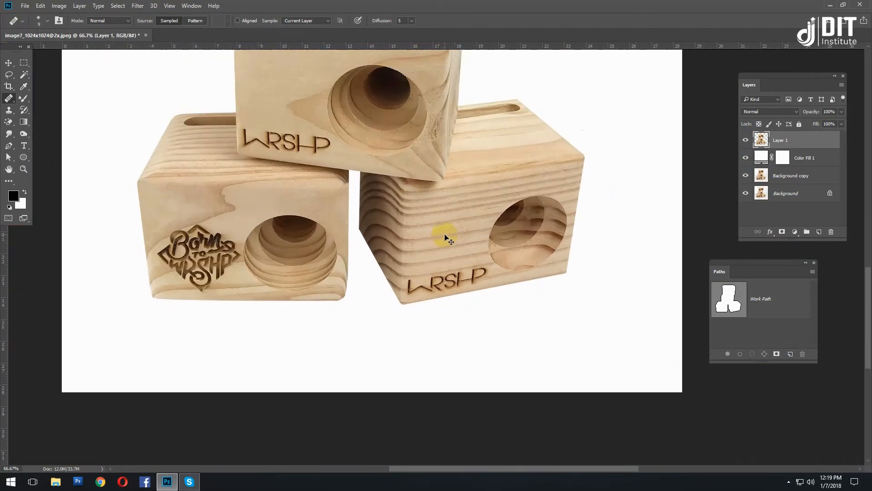
# Heal the dark specks and the thin line left of the hole on the lower-right block with the content-aware Spot Healing Brush.
pyautogui.scroll(4, 445, 237)
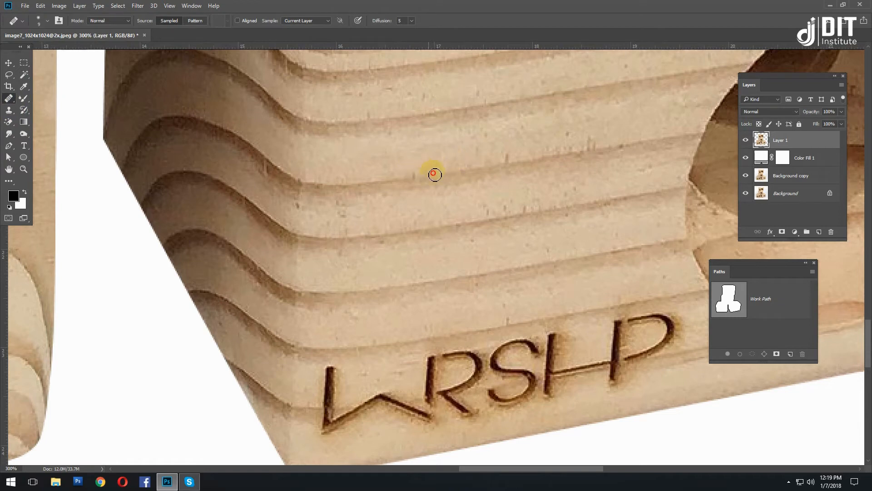
pyautogui.moveTo(491, 164); pyautogui.dragTo(404, 201)
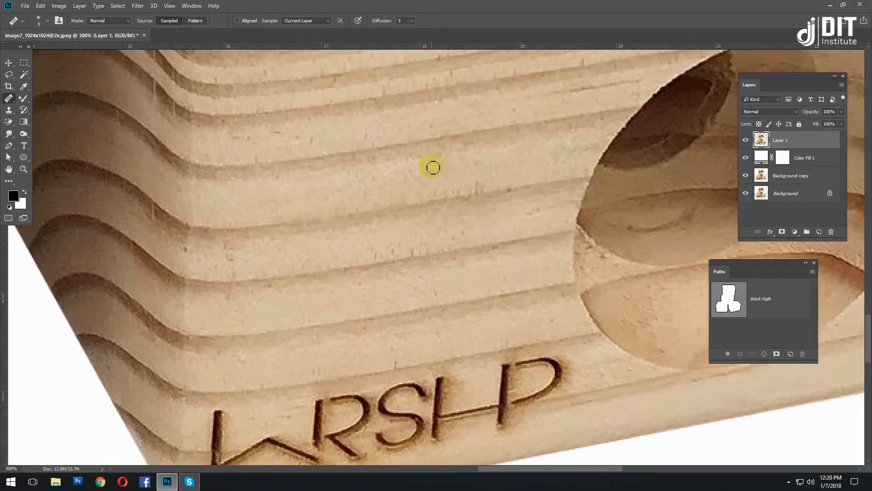
pyautogui.scroll(-2, 453, 302)
pyautogui.rightClick(8, 98)
pyautogui.click(46, 98)
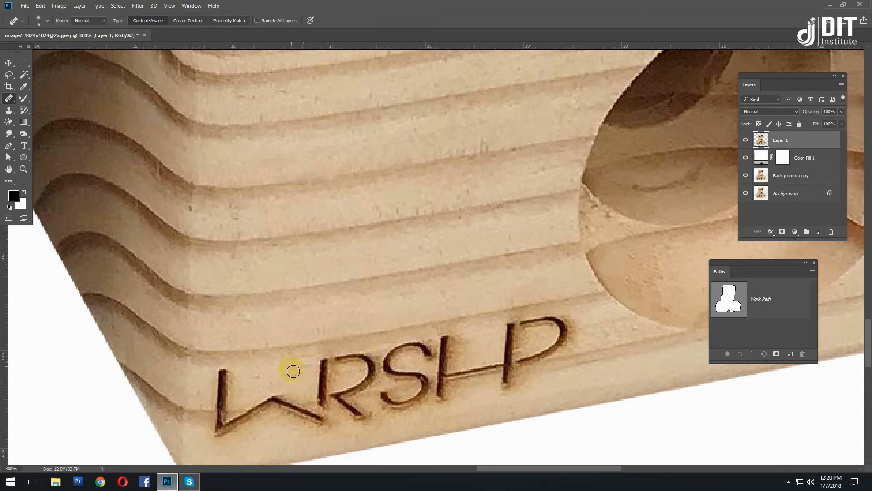
pyautogui.moveTo(224, 208)
pyautogui.mouseDown()
pyautogui.moveTo(252, 214)
pyautogui.moveTo(259, 200)
pyautogui.mouseUp()
pyautogui.scroll(5, 332, 172)
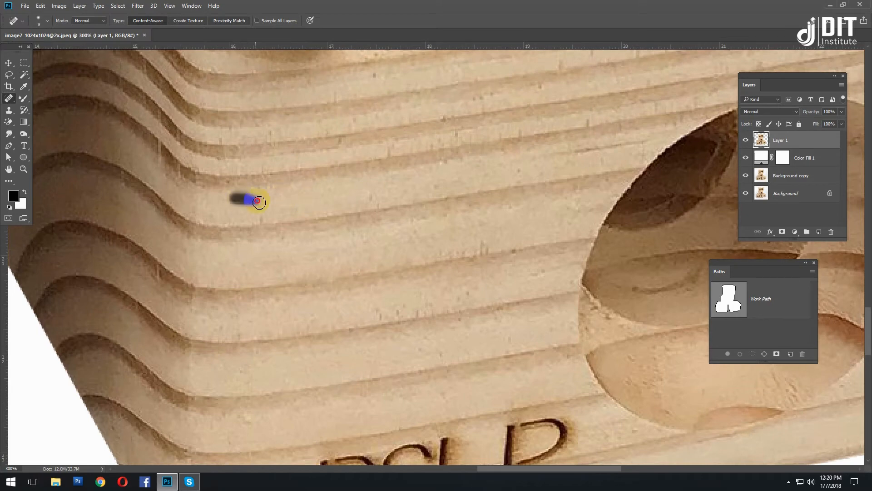
pyautogui.moveTo(396, 194); pyautogui.dragTo(422, 191)
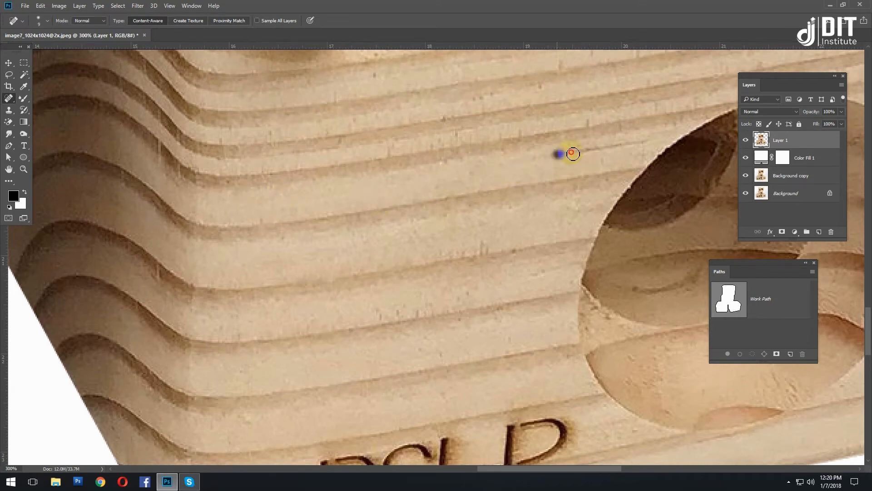
pyautogui.moveTo(573, 154); pyautogui.dragTo(654, 142)
# Heal the short dark ticks on the grain bands above the lower-right block's WRSHP engraving.
pyautogui.moveTo(603, 284)
pyautogui.mouseDown()
pyautogui.moveTo(356, 352)
pyautogui.moveTo(279, 343)
pyautogui.mouseUp()
pyautogui.moveTo(208, 325); pyautogui.dragTo(346, 221)
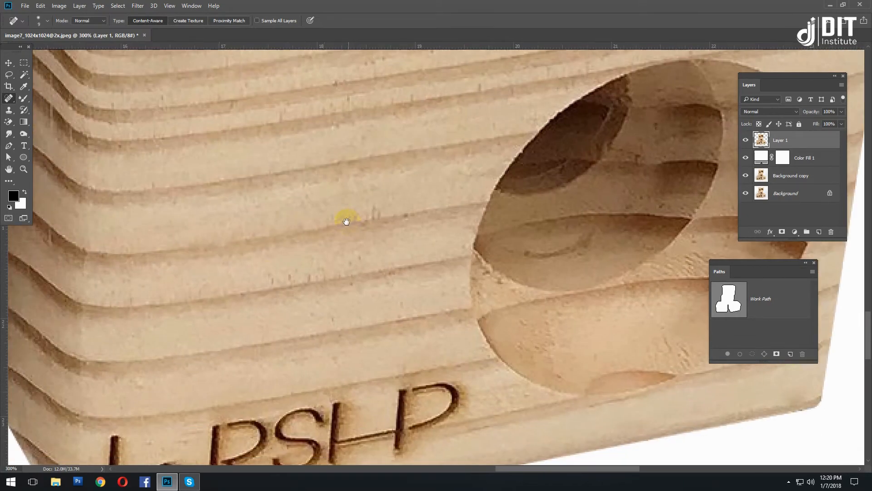
pyautogui.moveTo(282, 282)
pyautogui.mouseDown()
pyautogui.moveTo(315, 272)
pyautogui.moveTo(258, 285)
pyautogui.mouseUp()
pyautogui.moveTo(381, 203)
pyautogui.mouseDown()
pyautogui.moveTo(359, 291)
pyautogui.moveTo(337, 301)
pyautogui.mouseUp()
pyautogui.click(352, 309)
pyautogui.click(383, 306)
# Heal the small dark ticks along the upper grain bands of the lower-right block's front face.
pyautogui.moveTo(451, 184)
pyautogui.mouseDown()
pyautogui.moveTo(444, 235)
pyautogui.moveTo(420, 234)
pyautogui.mouseUp()
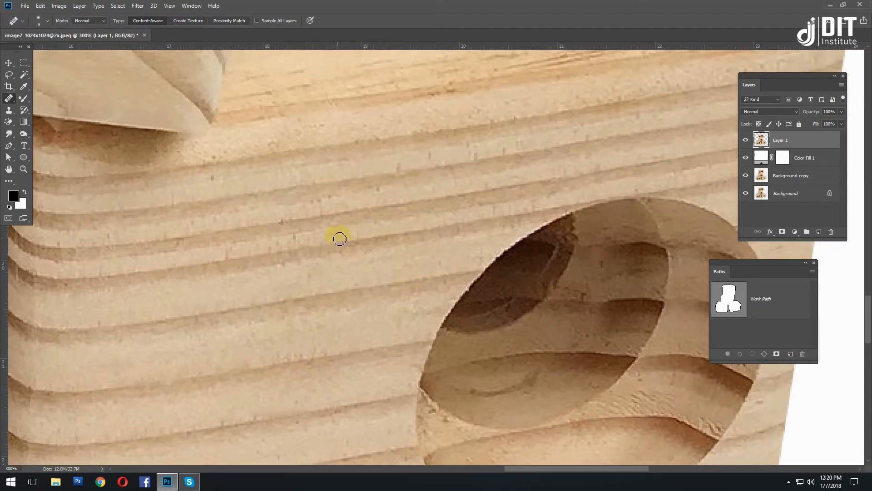
pyautogui.moveTo(262, 246); pyautogui.dragTo(285, 248)
pyautogui.moveTo(218, 258); pyautogui.dragTo(216, 258)
pyautogui.moveTo(175, 245); pyautogui.dragTo(187, 247)
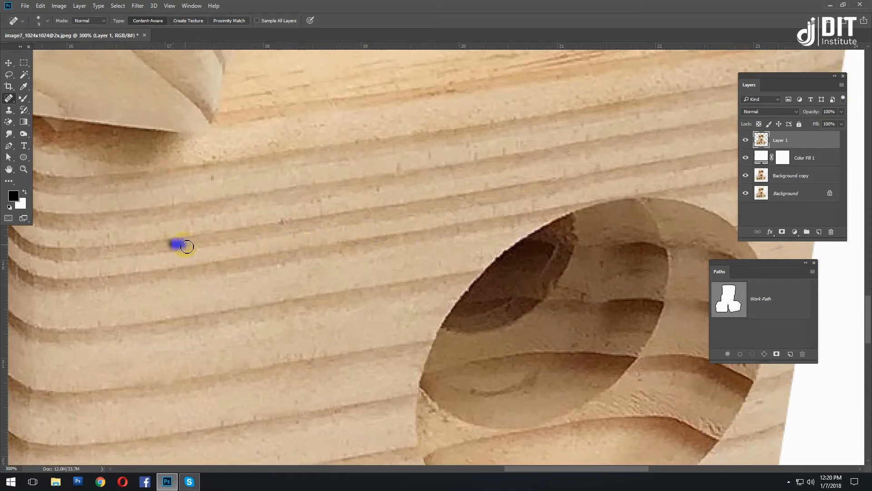
pyautogui.moveTo(419, 161); pyautogui.dragTo(298, 204)
pyautogui.click(276, 209)
pyautogui.click(312, 202)
pyautogui.moveTo(355, 194); pyautogui.dragTo(371, 199)
# Heal the faint mark on the light band of the lower-right block's top face.
pyautogui.moveTo(608, 145); pyautogui.dragTo(586, 177)
pyautogui.moveTo(454, 85); pyautogui.dragTo(450, 172)
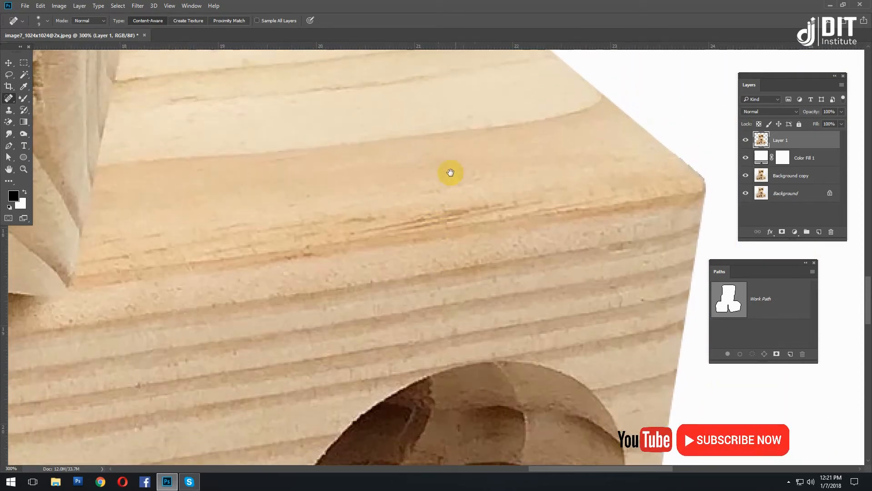
pyautogui.moveTo(531, 117); pyautogui.dragTo(535, 198)
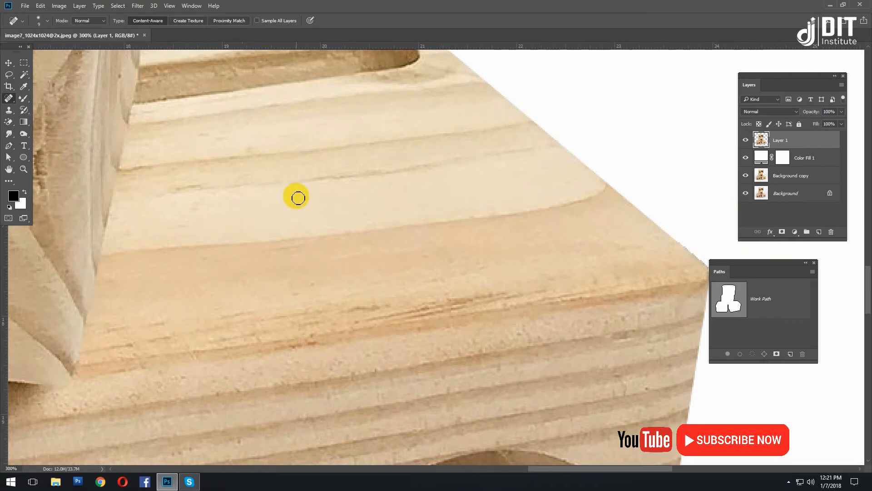
pyautogui.moveTo(177, 223); pyautogui.dragTo(210, 223)
pyautogui.moveTo(122, 80); pyautogui.dragTo(158, 257)
pyautogui.moveTo(131, 101); pyautogui.dragTo(206, 253)
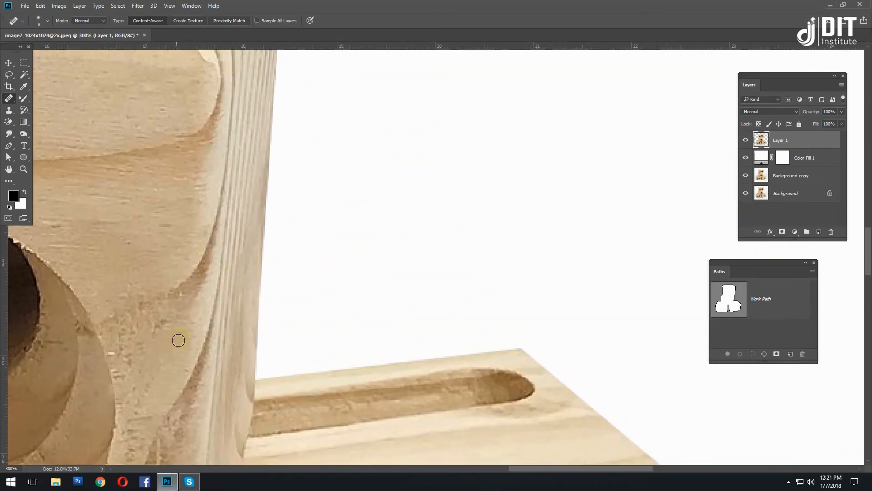
pyautogui.moveTo(118, 196)
pyautogui.mouseDown()
pyautogui.moveTo(372, 247)
pyautogui.moveTo(494, 250)
pyautogui.mouseUp()
pyautogui.moveTo(352, 95); pyautogui.dragTo(462, 297)
pyautogui.moveTo(748, 64); pyautogui.dragTo(487, 303)
# Load Layer 1's outline as a selection and expand it well beyond the blocks.
pyautogui.hotkey('ctrl', '-')
pyautogui.hotkey('ctrl', '-')
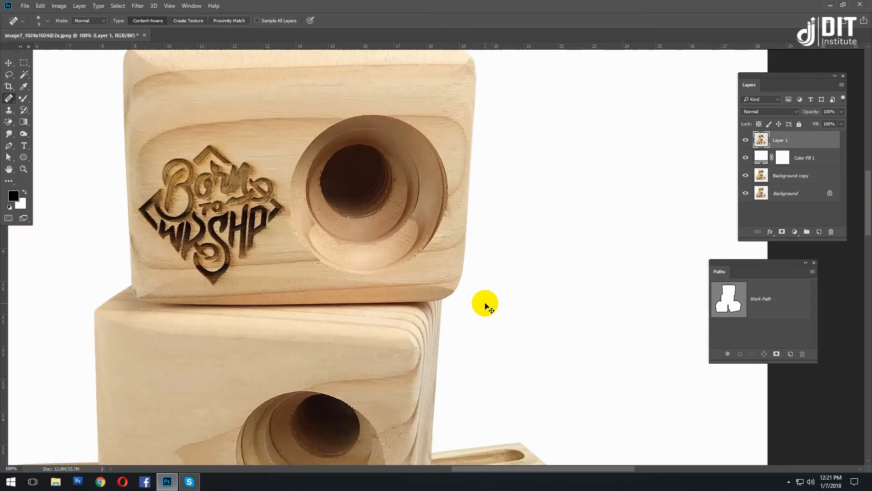
pyautogui.hotkey('ctrl', '-')
pyautogui.hotkey('ctrl', '-')
pyautogui.hotkey('ctrl', '-')
pyautogui.keyDown('ctrl'); pyautogui.click(763, 142); pyautogui.keyUp('ctrl')
pyautogui.hotkey('alt', 'e')
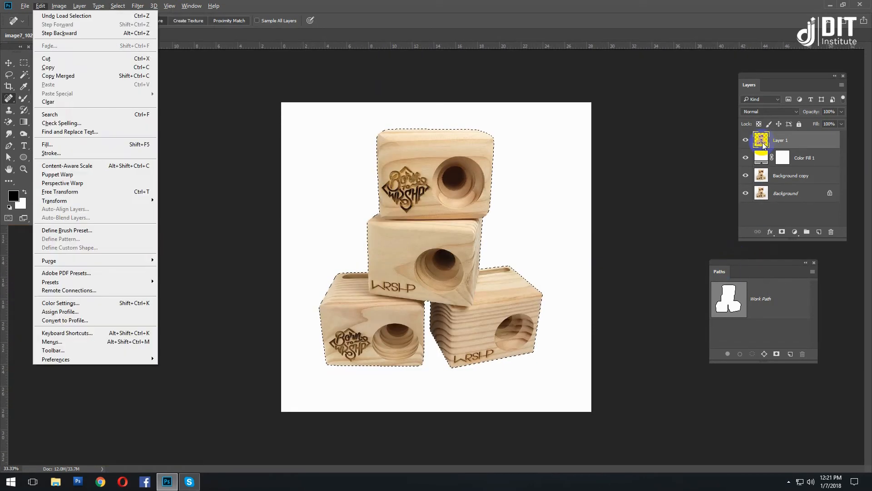
pyautogui.hotkey('alt', 's')
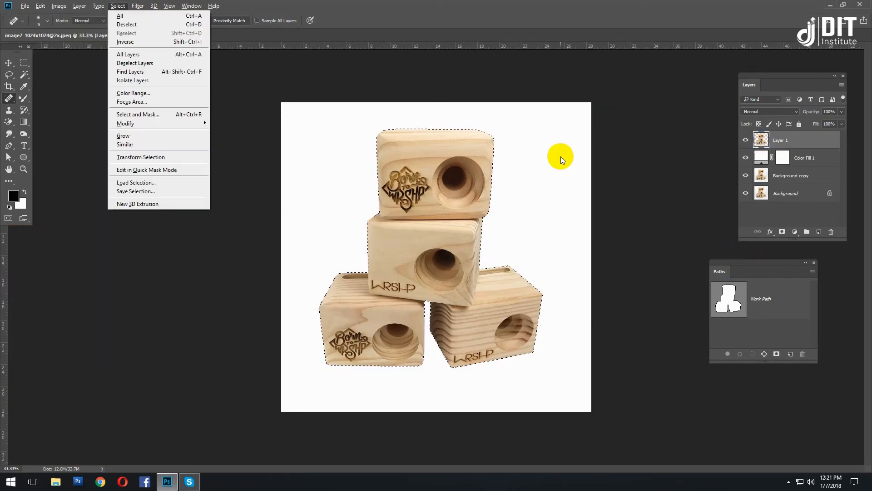
pyautogui.press('m')
pyautogui.press('e')
pyautogui.press('Return')
# Crop the image to the expanded selection and deselect.
pyautogui.click(9, 63)
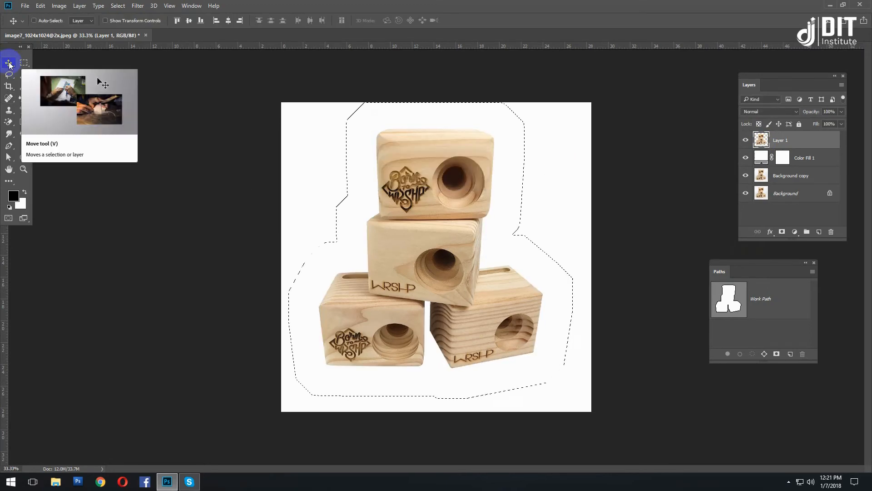
pyautogui.hotkey('alt', 'i')
pyautogui.press('p')
pyautogui.hotkey('ctrl', 'd')
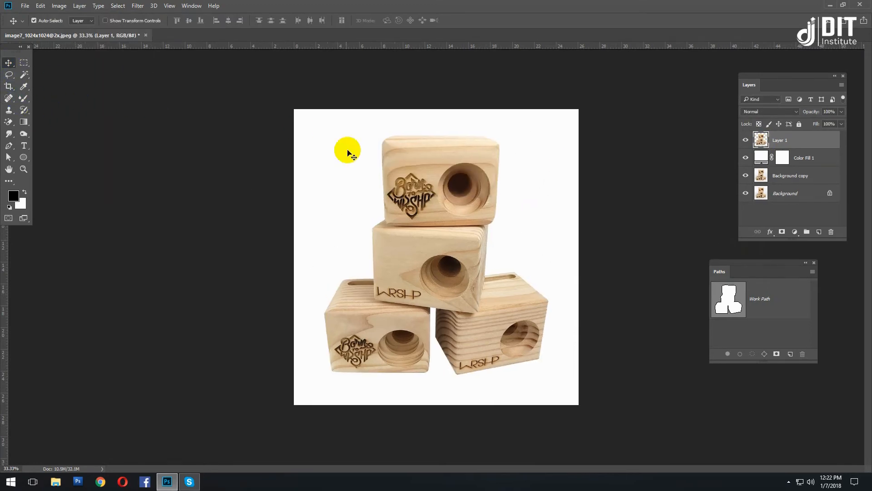
# Examine the cropped image of the stacked blocks up close and as a whole.
pyautogui.hotkey('ctrl', '+')
pyautogui.hotkey('ctrl', '+')
pyautogui.hotkey('ctrl', '+')
pyautogui.hotkey('ctrl', '+')
pyautogui.hotkey('ctrl', '-')
pyautogui.hotkey('ctrl', '-')
pyautogui.hotkey('ctrl', '-')
pyautogui.hotkey('ctrl', '-')
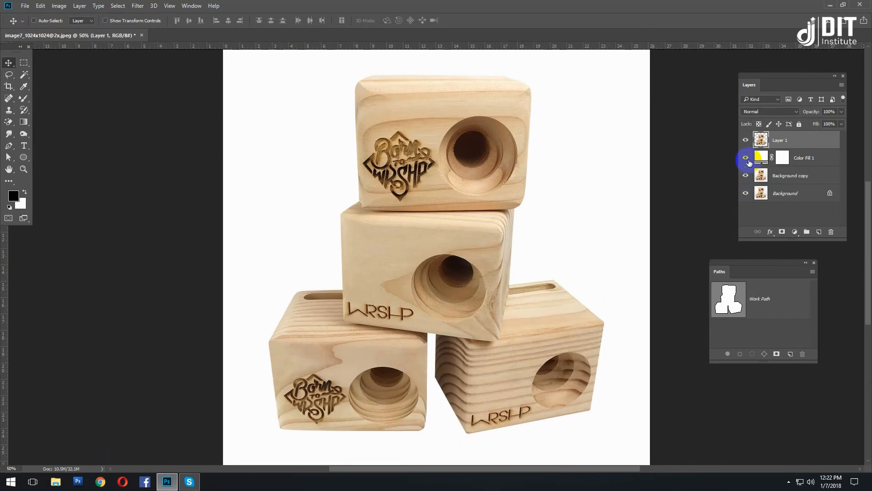
# Open Layer 1 in the Camera Raw Filter and set Exposure +0.20, Contrast +7, Highlights +4 and Shadows +4.
pyautogui.click(745, 157)
pyautogui.click(745, 158)
pyautogui.click(138, 6)
pyautogui.click(176, 71)
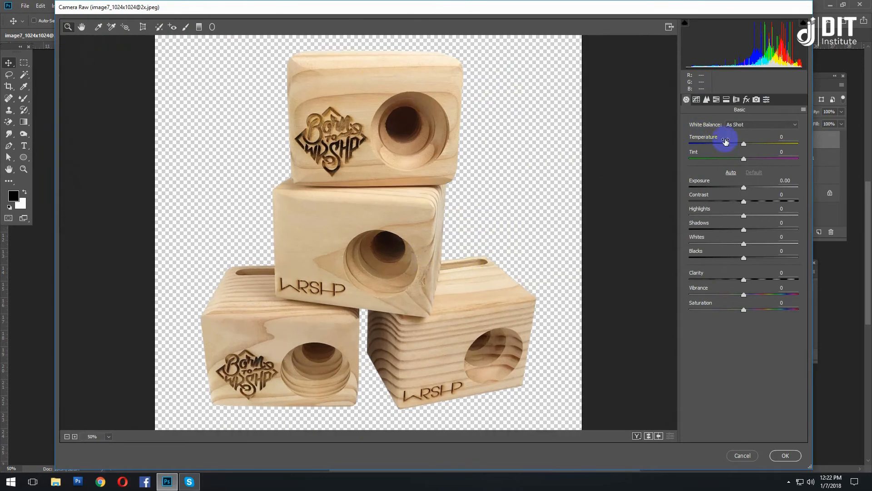
pyautogui.moveTo(745, 189); pyautogui.dragTo(746, 233)
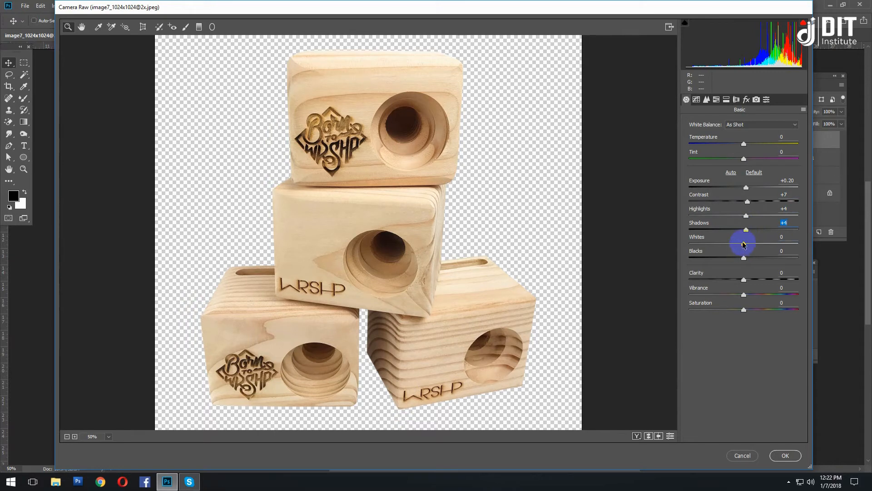
# Raise the parametric tone curve's Highlights to +3 and Lights to +3, and apply the Camera Raw adjustments.
pyautogui.click(695, 99)
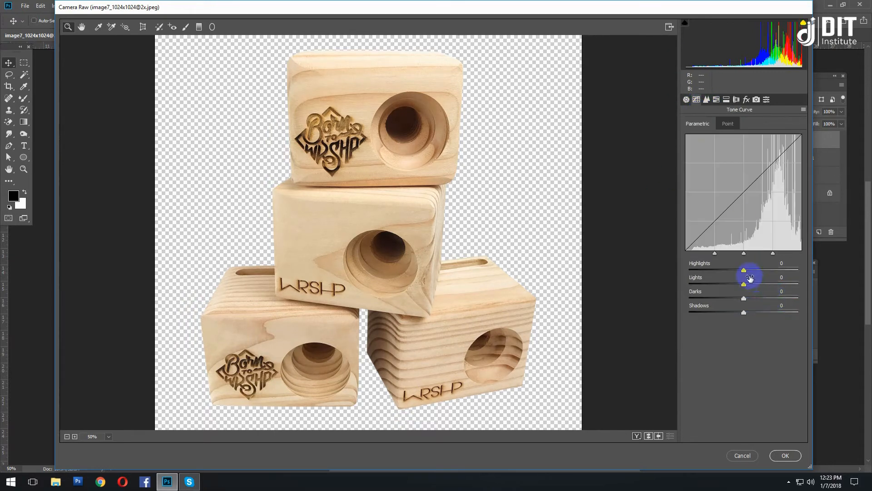
pyautogui.moveTo(744, 285); pyautogui.dragTo(744, 288)
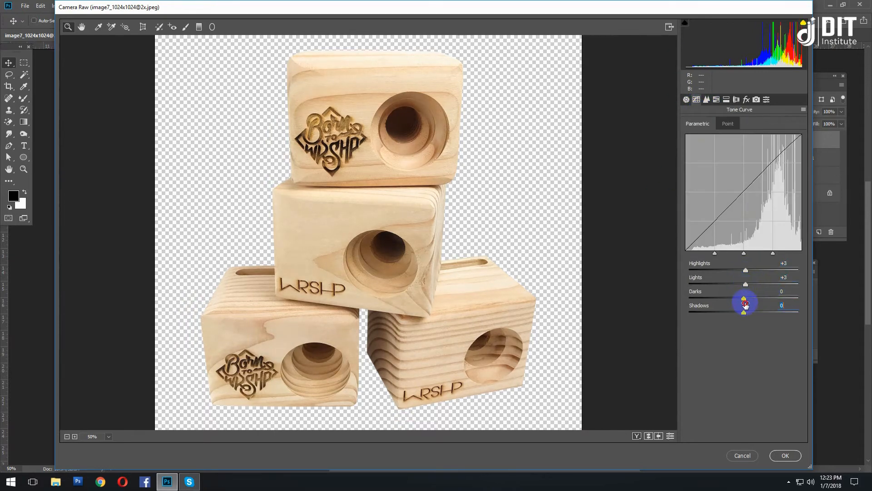
pyautogui.click(784, 456)
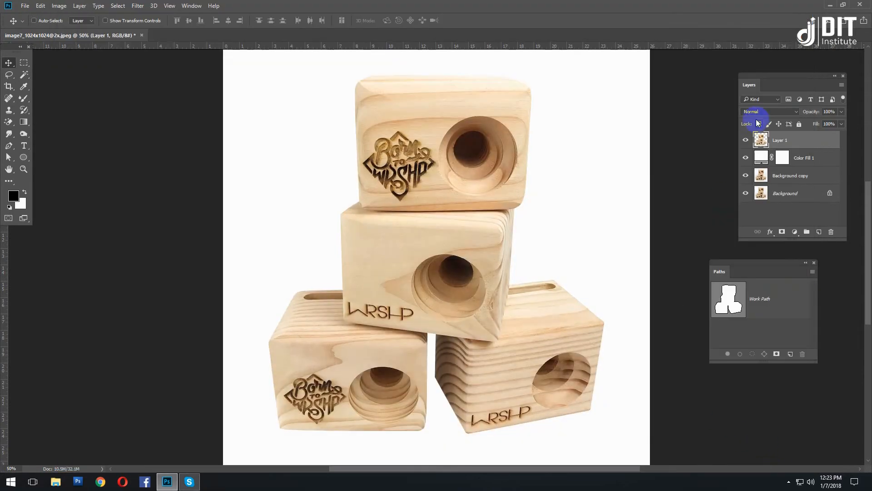
# Compare the retouched, brightened blocks with the original photo underneath.
pyautogui.doubleClick(745, 140)
pyautogui.doubleClick(745, 140)
pyautogui.click(744, 140)
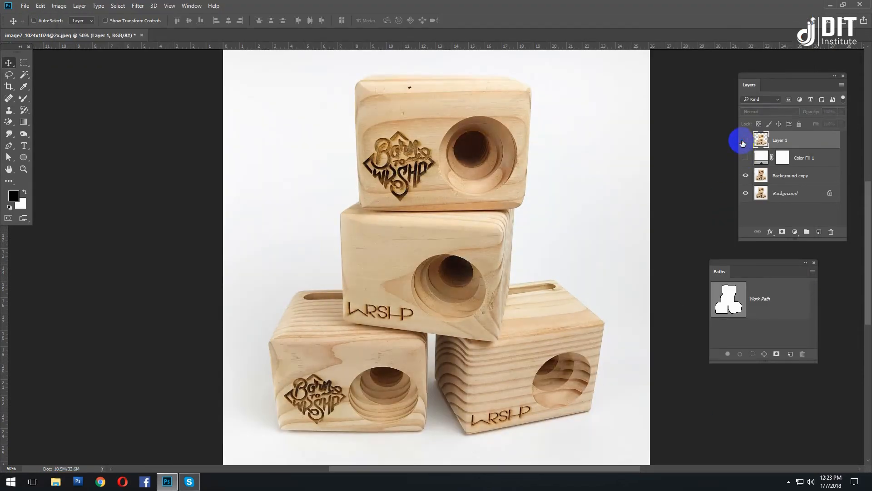
pyautogui.doubleClick(745, 140)
pyautogui.click(745, 140)
# Duplicate Layer 1 and apply a High Pass filter with a 3.2-pixel radius to the copy.
pyautogui.hotkey('ctrl', 'j')
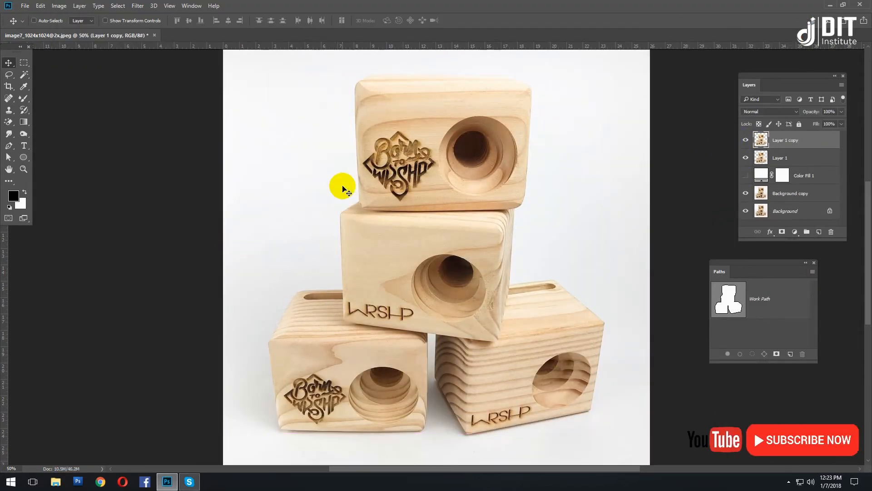
pyautogui.click(138, 5)
pyautogui.moveTo(226, 180)
pyautogui.click(275, 197)
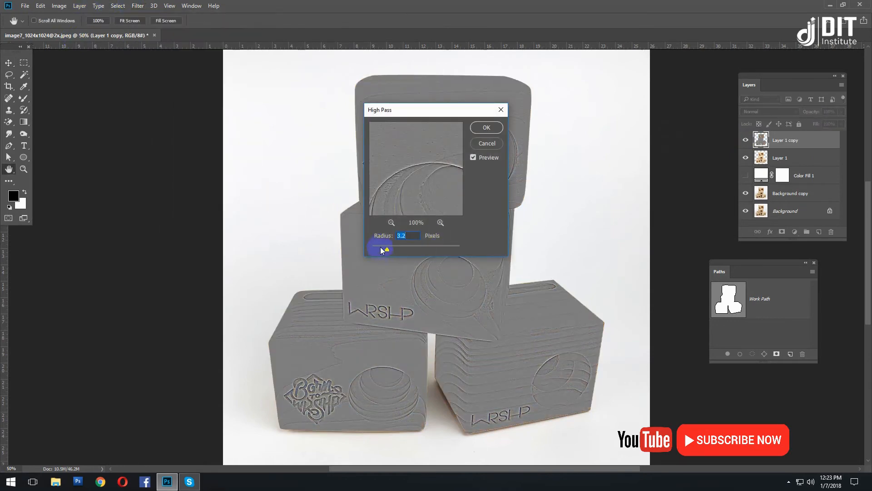
pyautogui.click(486, 127)
# Blend the High Pass layer with Soft Light, compare the sharpening, and reduce its opacity and fill to 50%.
pyautogui.press('v')
pyautogui.click(770, 111)
pyautogui.click(773, 216)
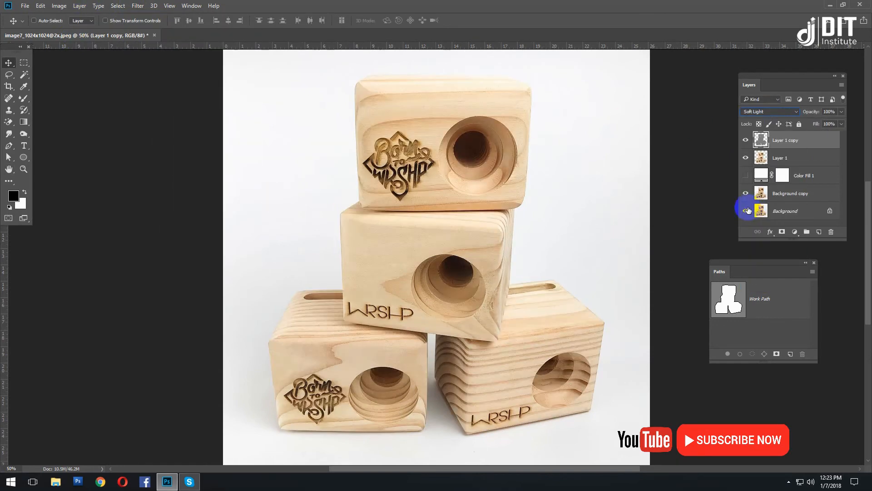
pyautogui.click(745, 140)
pyautogui.click(745, 141)
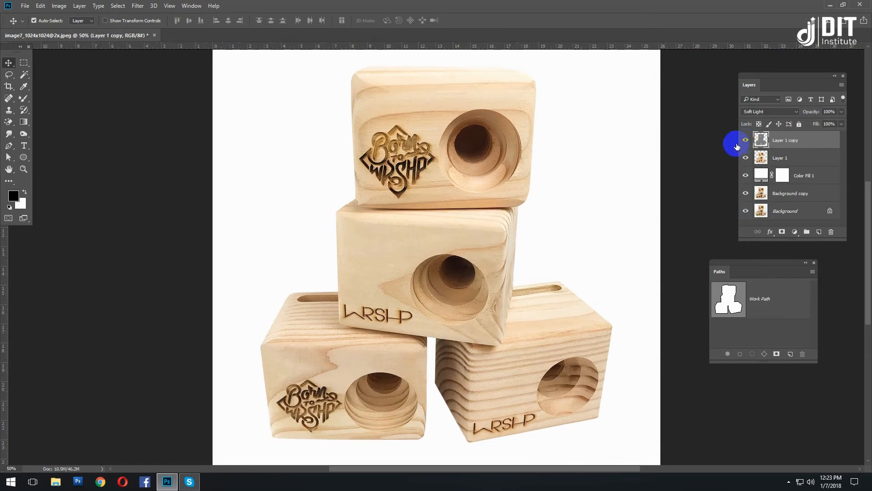
pyautogui.hotkey('ctrl', '1')
pyautogui.moveTo(813, 111); pyautogui.dragTo(799, 111)
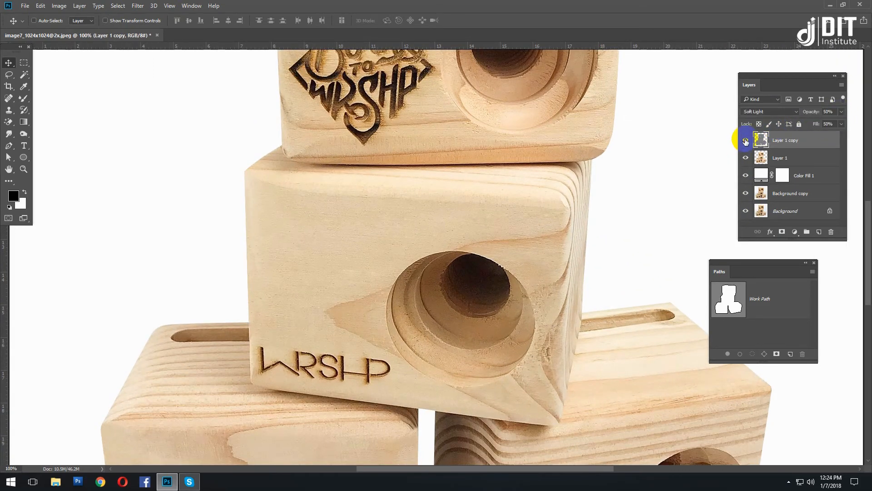
# Merge the High Pass sharpening layer with Layer 1 into a single blocks layer.
pyautogui.hotkey('ctrl', '-')
pyautogui.hotkey('ctrl', '-')
pyautogui.keyDown('ctrl'); pyautogui.click(778, 161); pyautogui.keyUp('ctrl')
pyautogui.hotkey('ctrl', 'e')
pyautogui.hotkey('ctrl', '+')
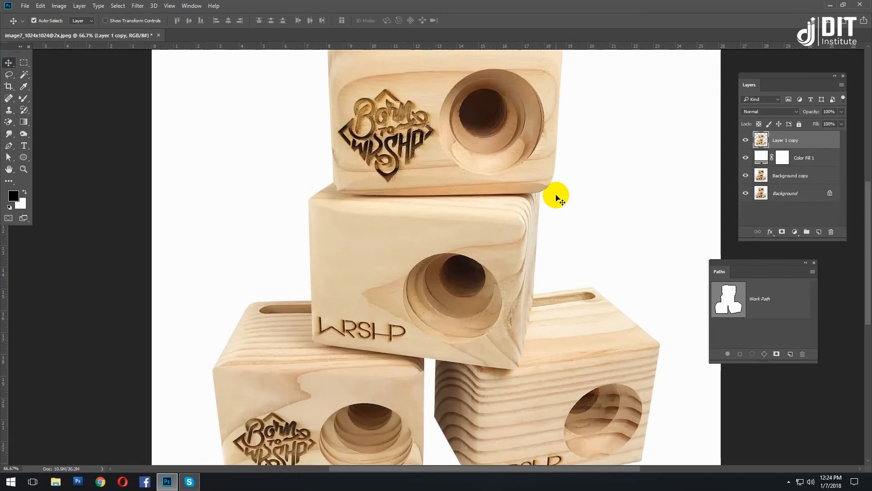
# Create a black silhouette of the blocks on a new layer beneath them, offset slightly as a shadow.
pyautogui.hotkey('ctrl', '-')
pyautogui.hotkey('ctrl', '-')
pyautogui.click(745, 157)
pyautogui.click(745, 158)
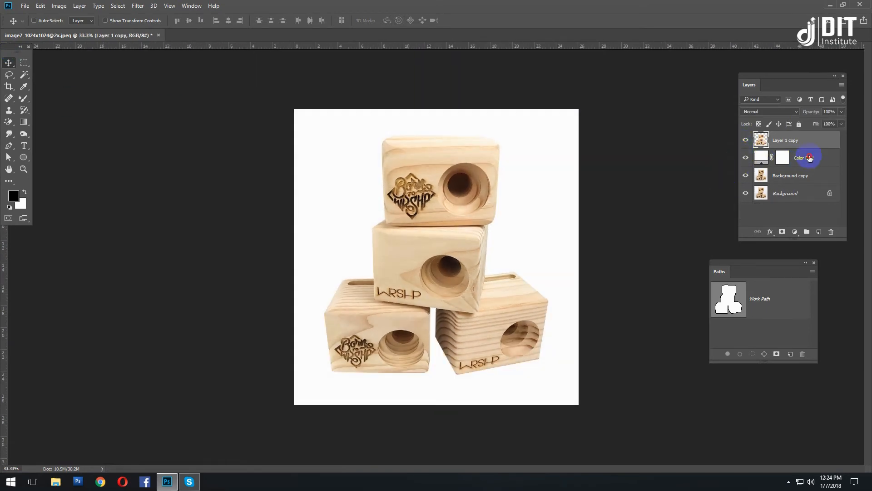
pyautogui.hotkey('ctrl', 'z')
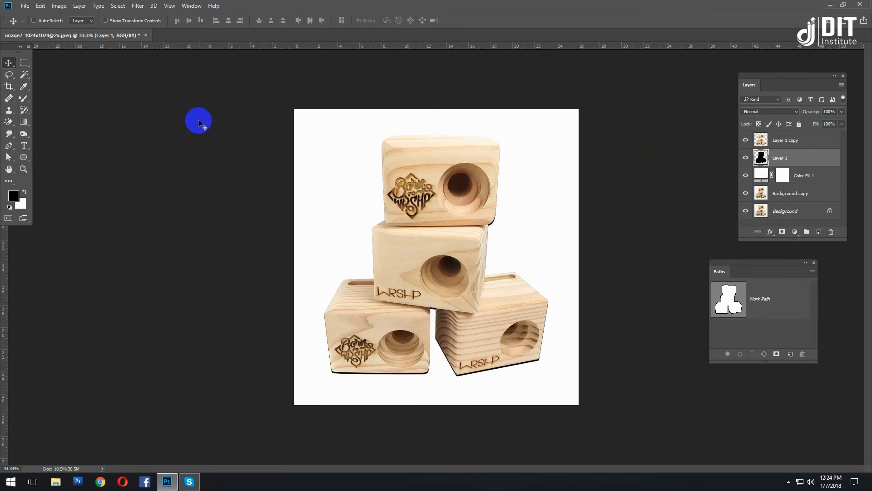
# Delete the parts of the black silhouette behind the upper part of the top block and across the middle block.
pyautogui.click(746, 141)
pyautogui.click(24, 62)
pyautogui.moveTo(353, 119); pyautogui.dragTo(547, 197)
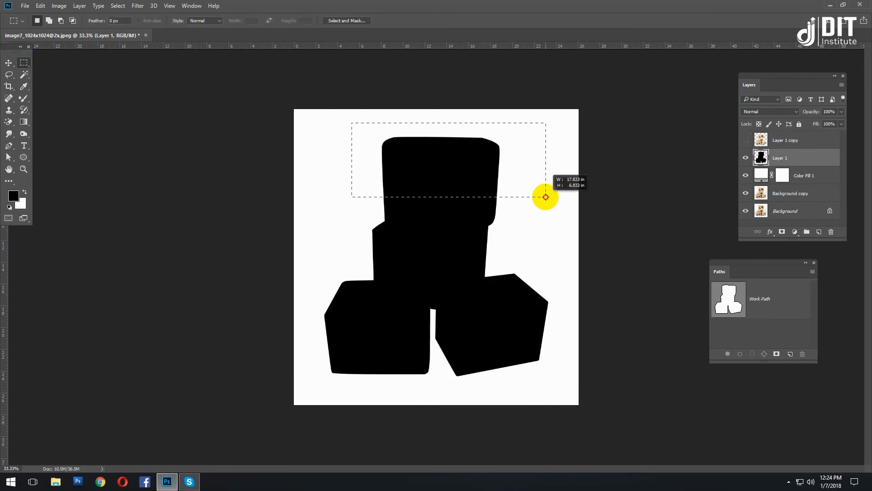
pyautogui.click(745, 141)
pyautogui.moveTo(333, 225); pyautogui.dragTo(563, 326)
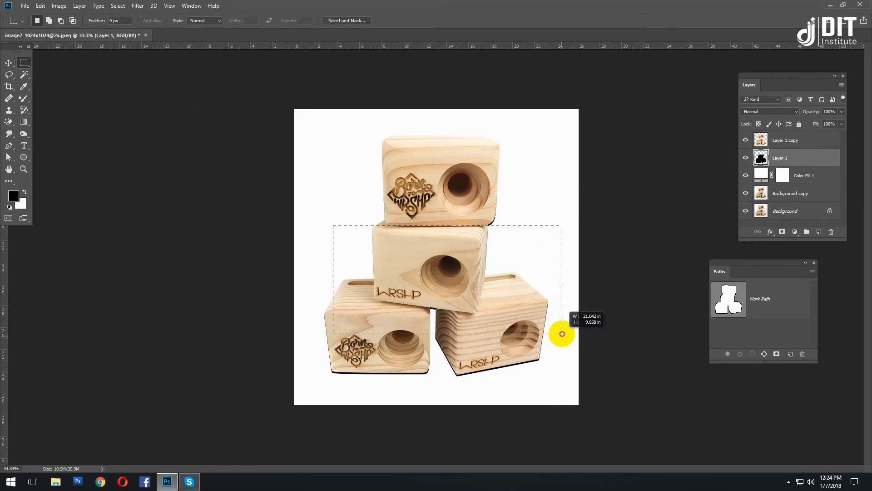
pyautogui.press('Delete')
# Delete the silhouette areas behind the lower-left block and beside the lower-right block's inner edge, and deselect.
pyautogui.moveTo(298, 276); pyautogui.dragTo(433, 363)
pyautogui.press('Delete')
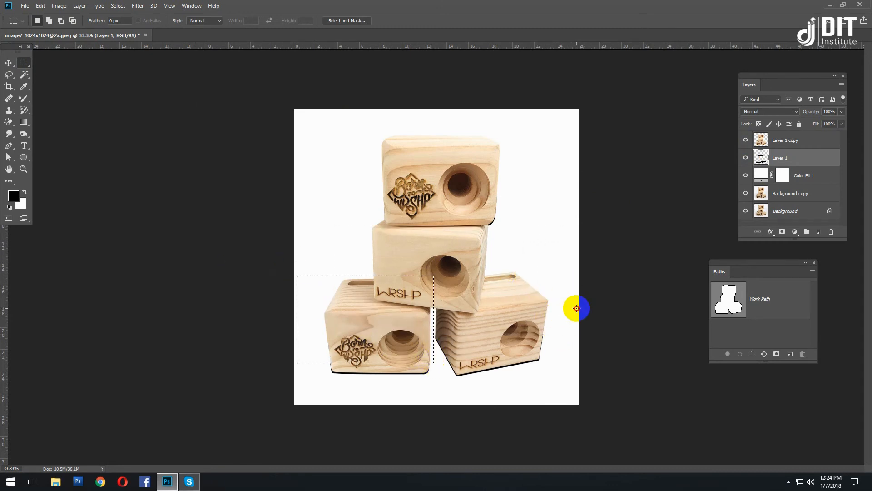
pyautogui.moveTo(578, 308); pyautogui.dragTo(466, 345)
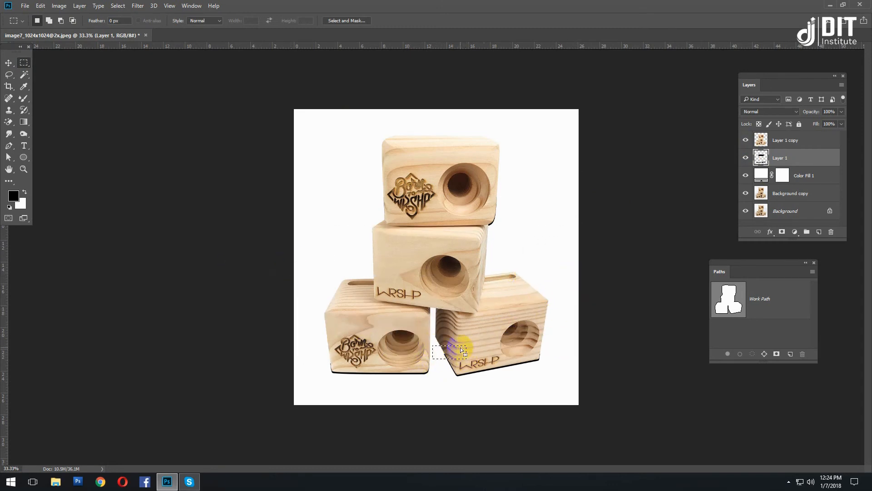
pyautogui.hotkey('ctrl', 'd')
pyautogui.click(8, 63)
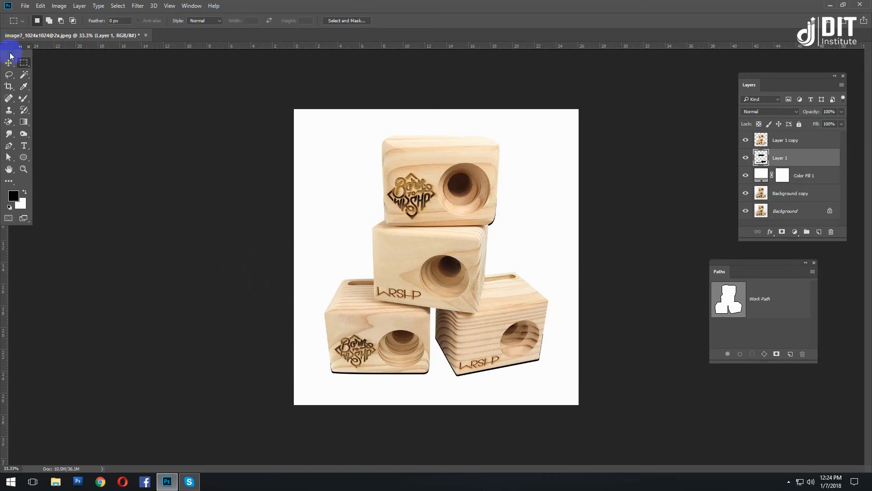
# Delete the leftover silhouette along the left side of the top and middle blocks, and deselect.
pyautogui.hotkey('ctrl', '+')
pyautogui.click(745, 140)
pyautogui.click(745, 140)
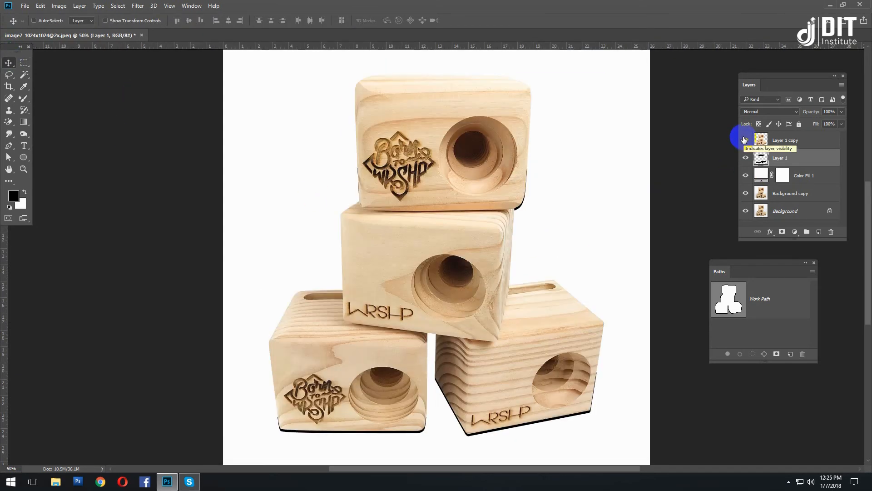
pyautogui.click(745, 140)
pyautogui.press('m')
pyautogui.moveTo(273, 130); pyautogui.dragTo(434, 232)
pyautogui.press('Delete')
pyautogui.click(745, 140)
pyautogui.hotkey('ctrl', 'd')
pyautogui.click(9, 62)
# Soften the remaining black shadow on Layer 1 with a small-radius Gaussian Blur.
pyautogui.moveTo(433, 385); pyautogui.dragTo(358, 234)
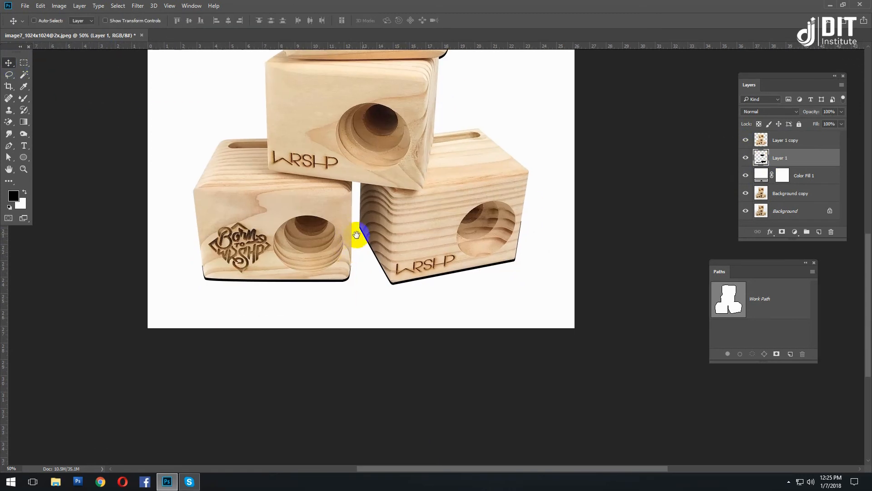
pyautogui.click(138, 6)
pyautogui.moveTo(182, 113)
pyautogui.click(296, 136)
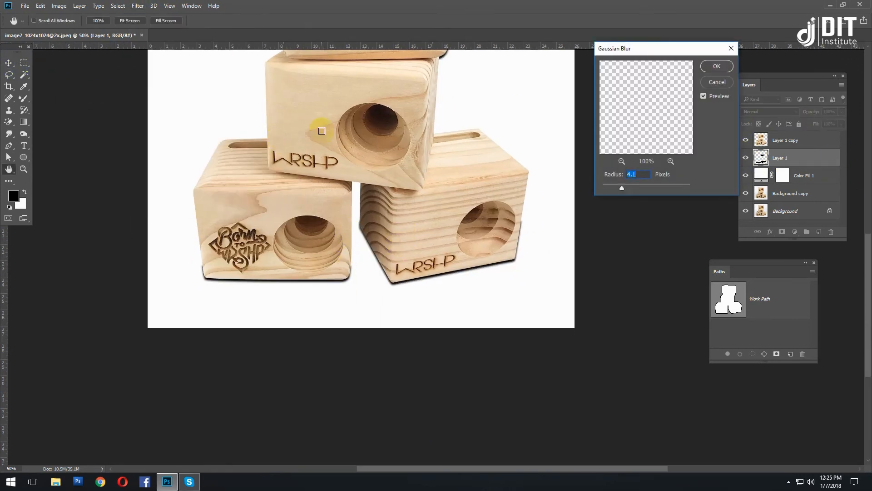
pyautogui.keyDown('ctrl'); pyautogui.click(435, 260); pyautogui.keyUp('ctrl')
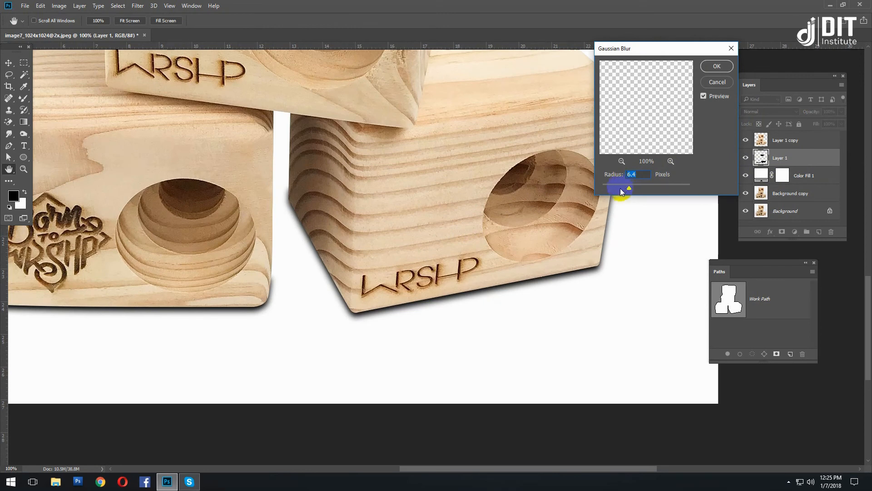
pyautogui.click(717, 67)
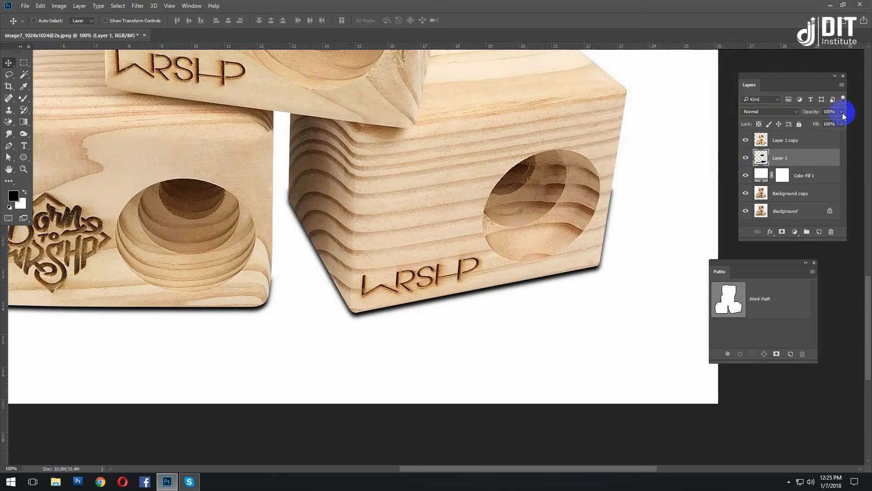
# Reduce the shadow layer's opacity to 40% and its fill to 50%.
pyautogui.moveTo(825, 124)
pyautogui.mouseDown()
pyautogui.moveTo(812, 125)
pyautogui.moveTo(823, 136)
pyautogui.mouseUp()
pyautogui.write('50')
pyautogui.press('Return')
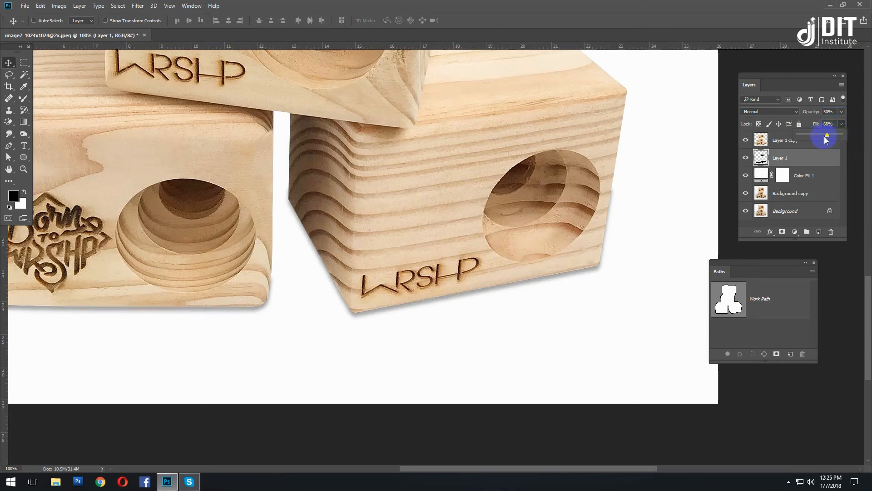
pyautogui.hotkey('ctrl', '-')
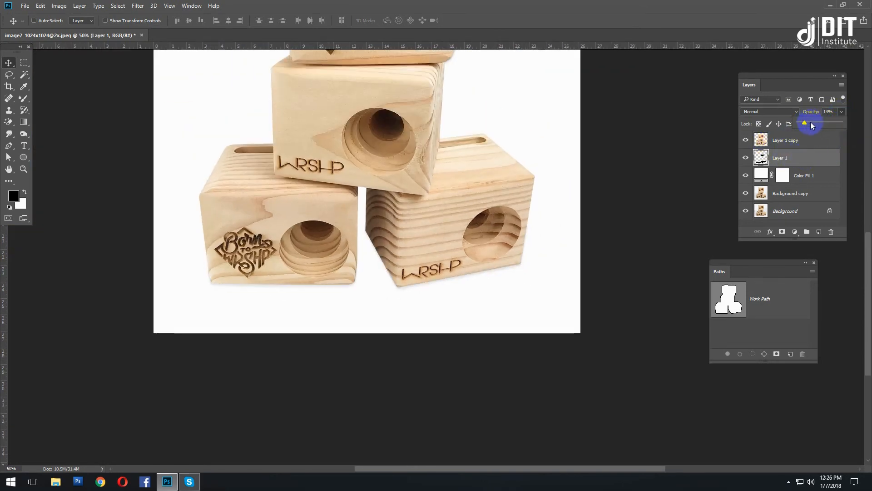
pyautogui.moveTo(817, 124)
pyautogui.mouseDown()
pyautogui.moveTo(798, 120)
pyautogui.moveTo(804, 115)
pyautogui.mouseUp()
pyautogui.write('50')
pyautogui.press('Return')
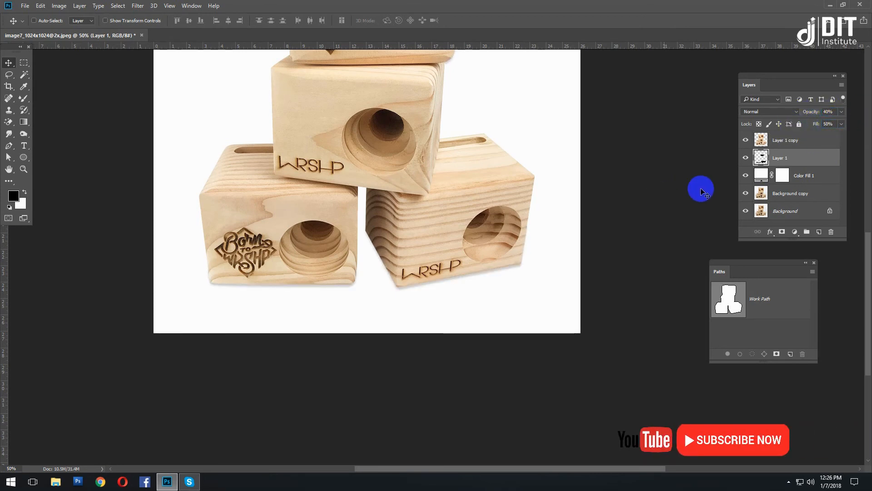
# Fade the shadow at the outer lower corner of the lower-left block using the Eraser at 21% opacity.
pyautogui.keyDown('ctrl'); pyautogui.click(760, 158); pyautogui.keyUp('ctrl')
pyautogui.hotkey('ctrl', 'd')
pyautogui.hotkey('ctrl', '+')
pyautogui.hotkey('ctrl', '+')
pyautogui.hotkey('ctrl', '+')
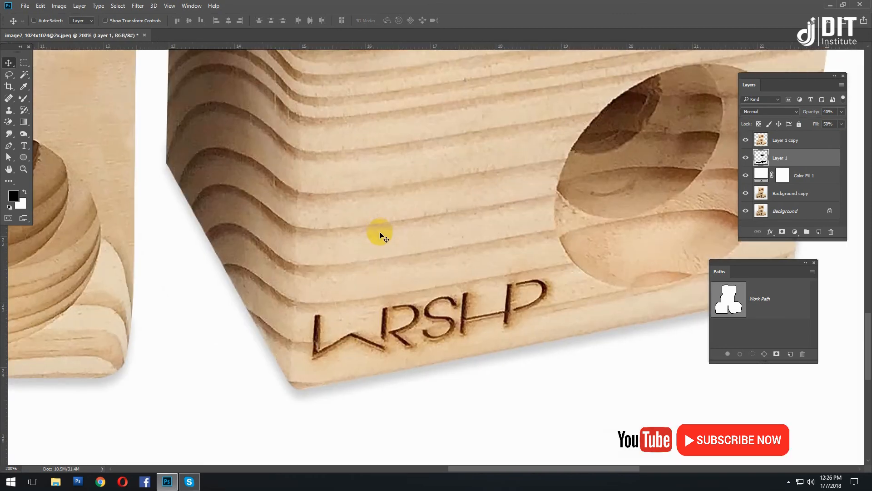
pyautogui.moveTo(77, 387)
pyautogui.mouseDown()
pyautogui.moveTo(362, 230)
pyautogui.moveTo(377, 232)
pyautogui.mouseUp()
pyautogui.click(10, 124)
pyautogui.hscroll(-8, 259, 179)
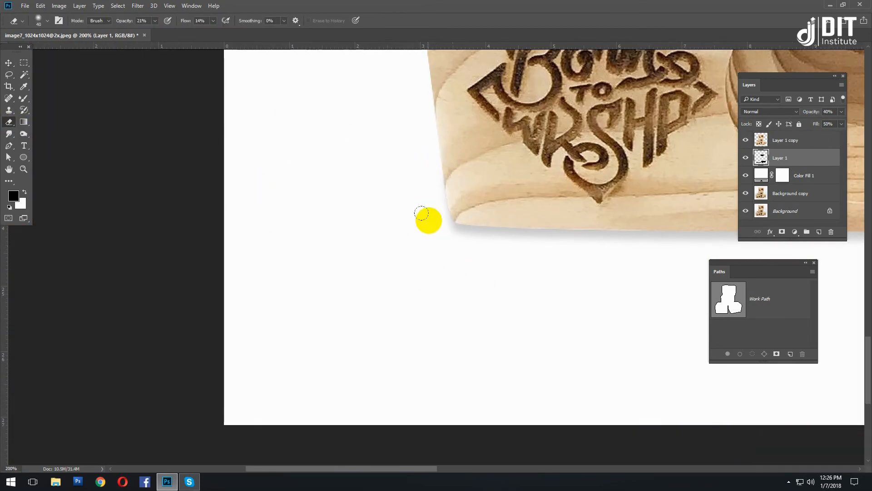
pyautogui.moveTo(672, 209); pyautogui.dragTo(376, 216)
pyautogui.moveTo(472, 115); pyautogui.dragTo(368, 226)
# Fade the shadow around the right lower corner of the lower-right block with the Eraser.
pyautogui.moveTo(620, 177); pyautogui.dragTo(254, 75)
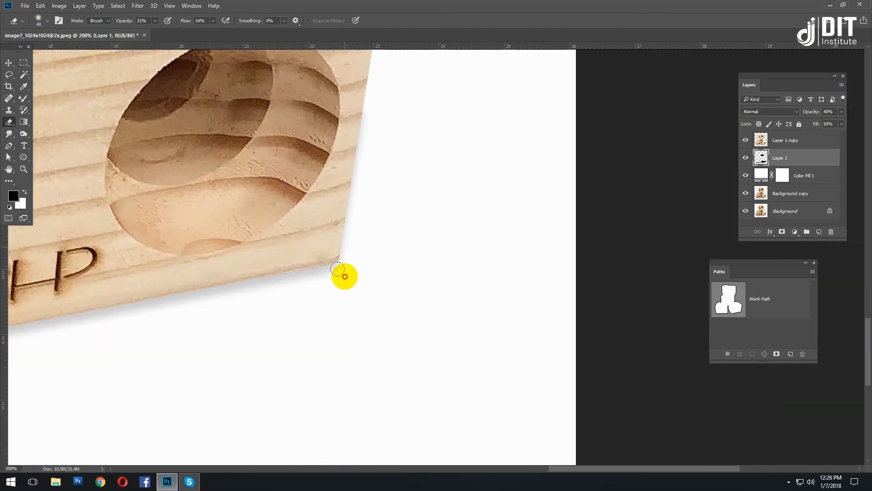
pyautogui.moveTo(150, 113); pyautogui.dragTo(254, 432)
pyautogui.hotkey('ctrl', '-')
pyautogui.hotkey('ctrl', '-')
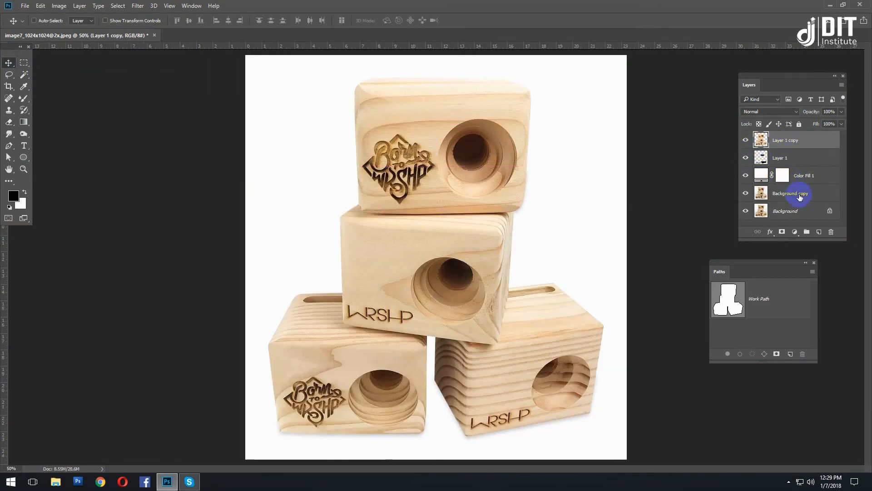
pyautogui.keyDown('shift'); pyautogui.click(806, 181); pyautogui.keyUp('shift')
pyautogui.hotkey('ctrl', 'g')
pyautogui.hotkey('ctrl', 'z')
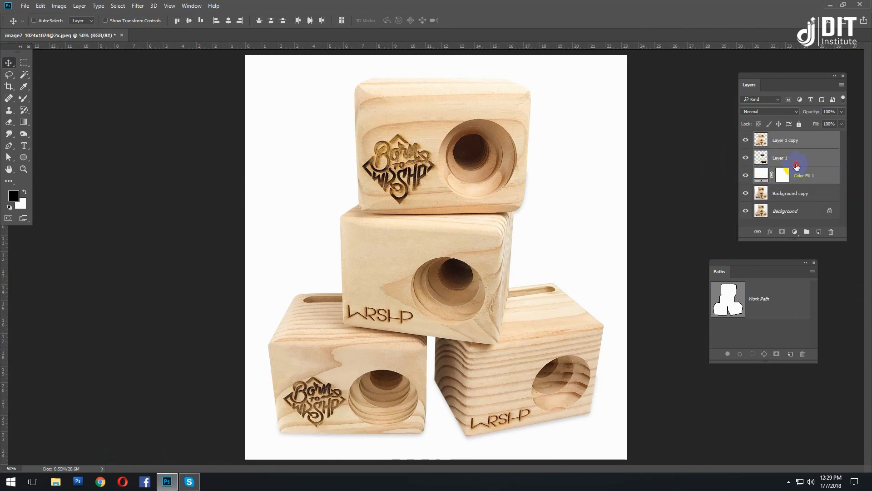
# Group the blocks layer with its shadow layer, leaving Color Fill 1 outside the group.
pyautogui.click(796, 160)
pyautogui.keyDown('shift'); pyautogui.click(789, 145); pyautogui.keyUp('shift')
pyautogui.hotkey('ctrl', 'g')
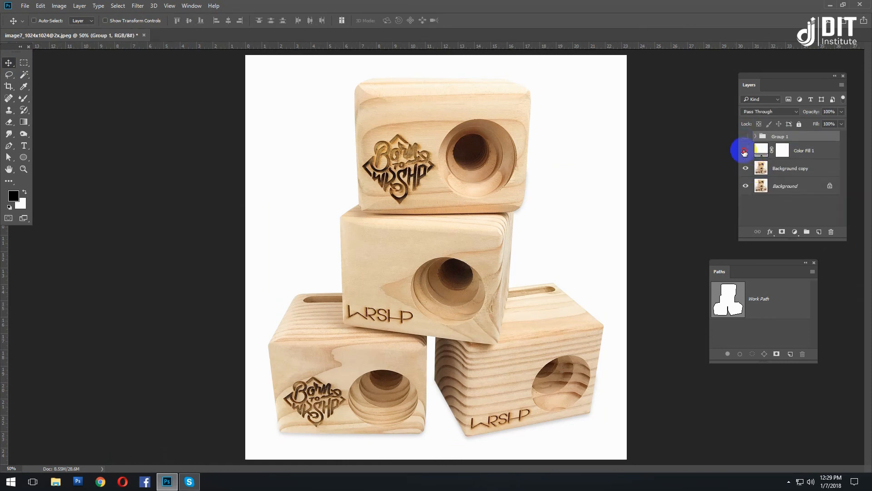
# Hide Color Fill 1, extend the canvas to the right to about twice its width, and show the blocks group.
pyautogui.click(744, 152)
pyautogui.click(8, 86)
pyautogui.moveTo(627, 257); pyautogui.dragTo(818, 243)
pyautogui.press('Return')
pyautogui.click(789, 136)
pyautogui.click(746, 136)
pyautogui.click(9, 63)
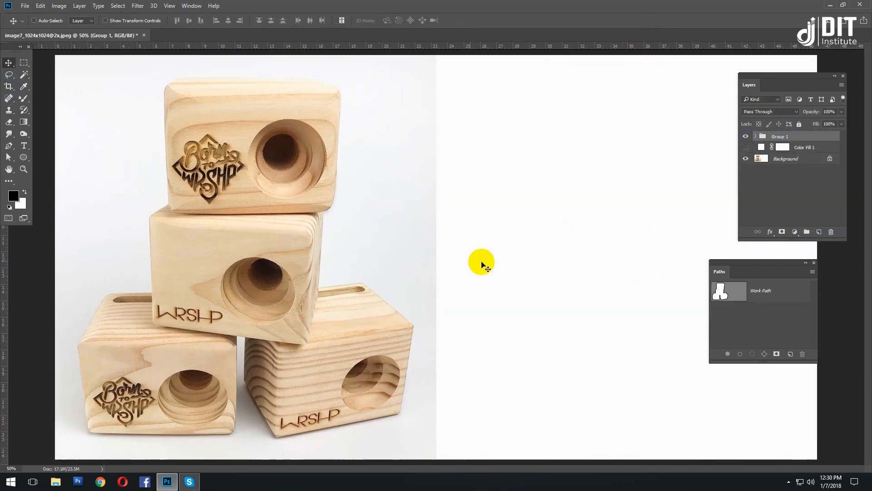
# Move the retouched blocks group onto the blank right half, level with the original blocks.
pyautogui.moveTo(245, 251); pyautogui.dragTo(627, 253)
pyautogui.hotkey('ctrl', '-')
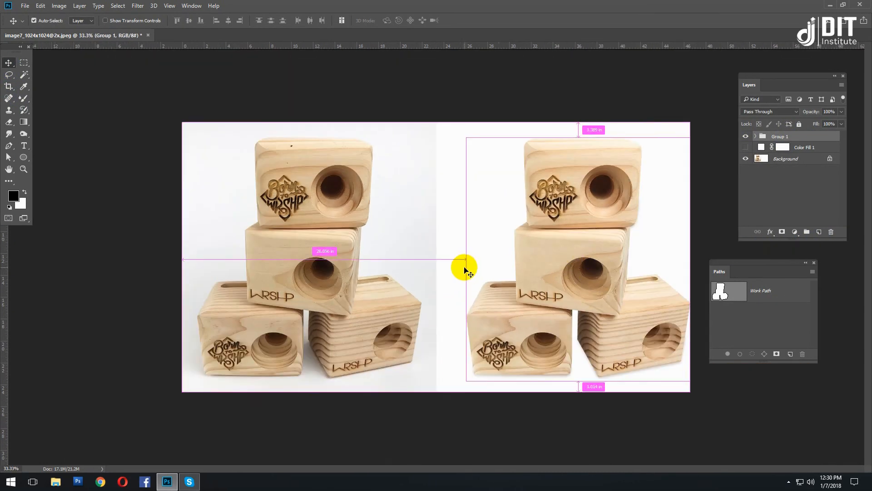
pyautogui.moveTo(578, 271); pyautogui.dragTo(565, 273)
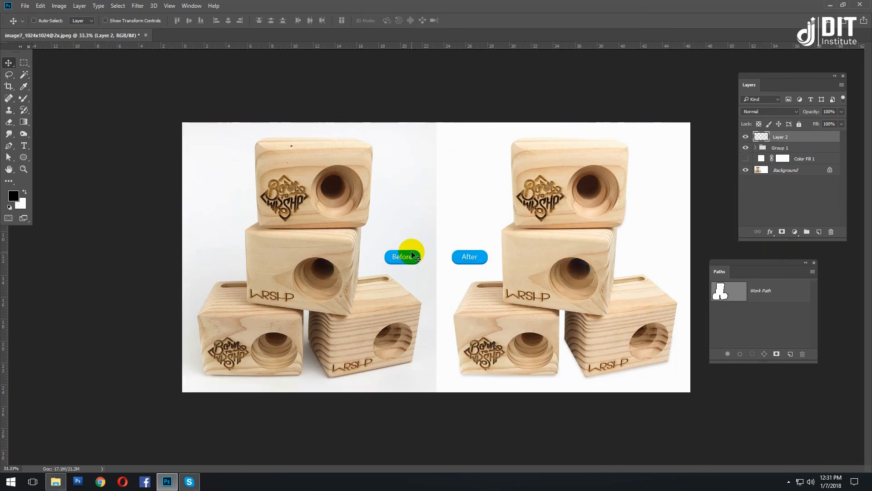
# Move the Before and After labels to the upper-right corner of their respective image halves.
pyautogui.moveTo(412, 255); pyautogui.dragTo(661, 137)
pyautogui.click(23, 62)
pyautogui.click(9, 64)
pyautogui.hotkey('ctrl', 'd')
# Examine the labelled before-and-after comparison as a whole, with individual layers hidden and shown.
pyautogui.click(745, 158)
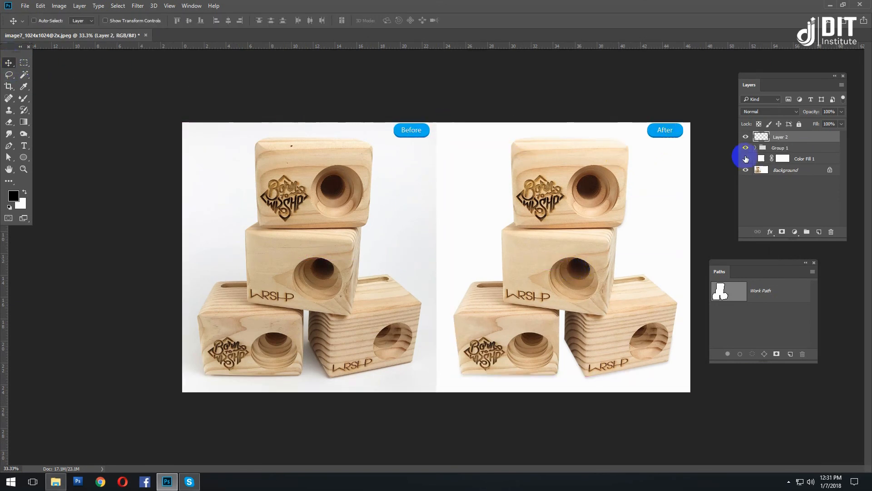
pyautogui.hotkey('ctrl', '-')
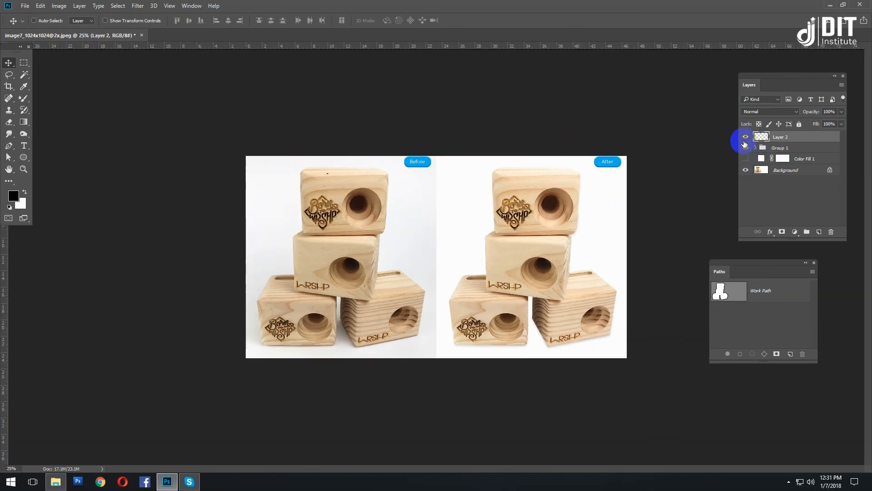
pyautogui.click(745, 146)
pyautogui.click(744, 148)
pyautogui.hotkey('ctrl', '+')
# Start saving the comparison as a JPEG and create a folder named "done" inside the 07-01-2018 folder.
pyautogui.hotkey('ctrl', 'shift', 's')
pyautogui.click(209, 377)
pyautogui.click(191, 293)
pyautogui.rightClick(181, 224)
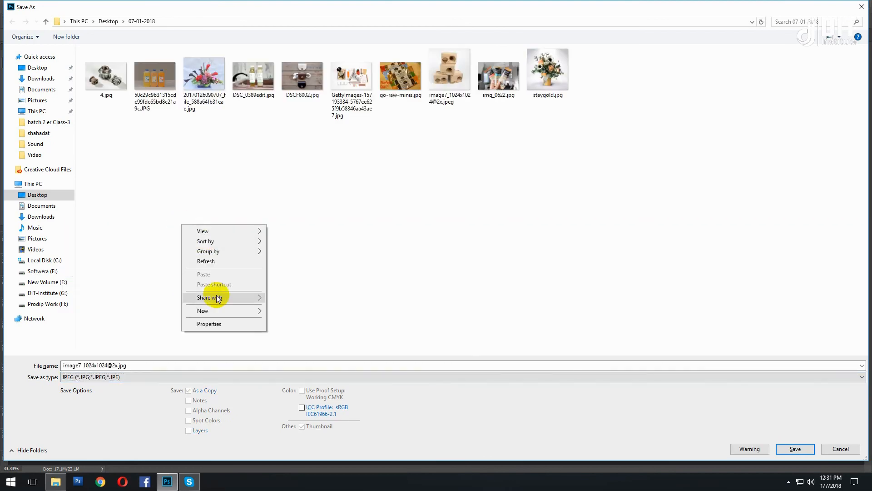
pyautogui.moveTo(203, 311)
pyautogui.click(304, 310)
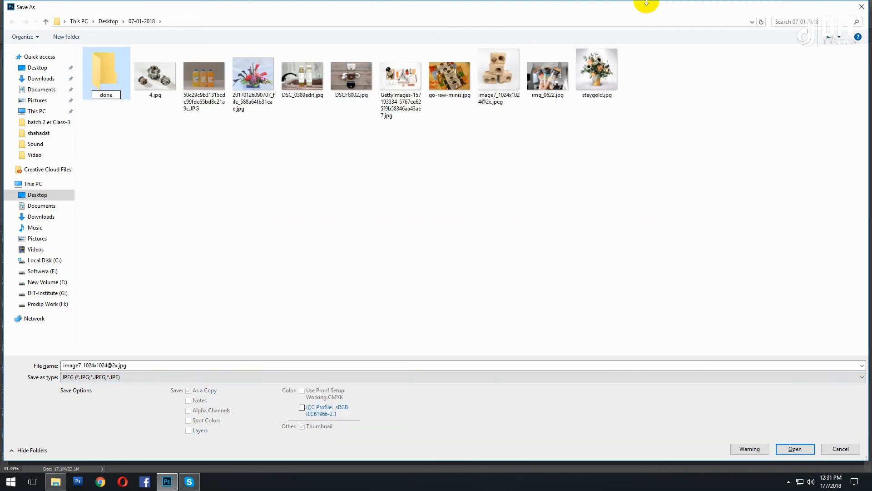